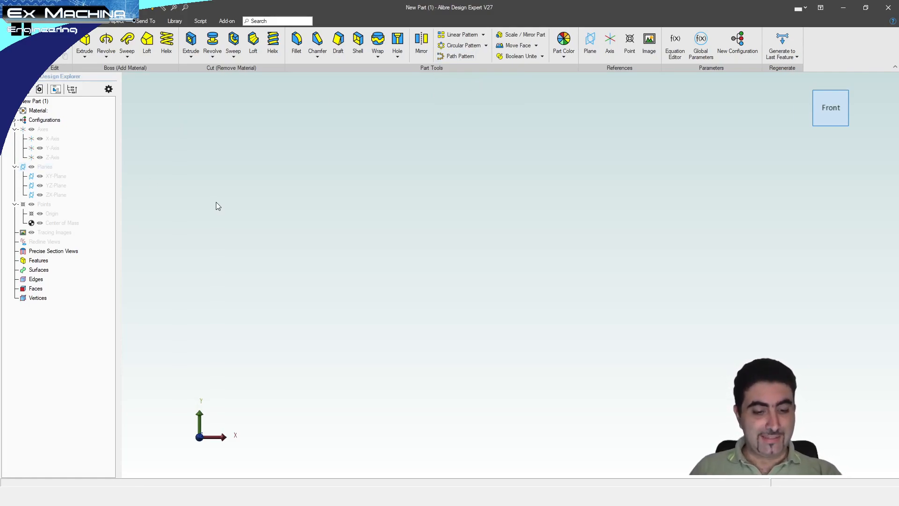
Step: Show the XY, YZ and ZX reference planes, zoom out and orbit to an isometric 3-D view
{"action": "key", "text": "alt+p"}
{"action": "scroll", "coordinate": [369, 227], "scroll_direction": "down", "scroll_amount": 3}
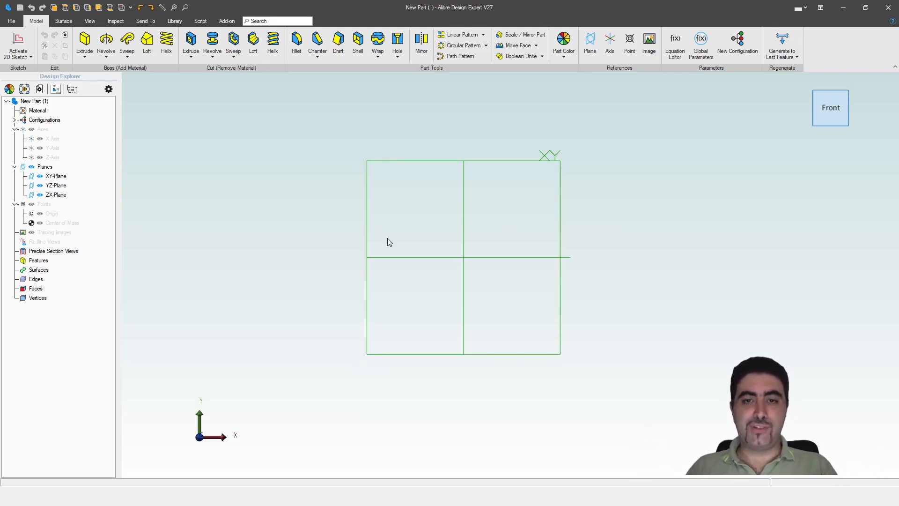
{"action": "middle_click_drag", "start_coordinate": [423, 244], "coordinate": [474, 248]}
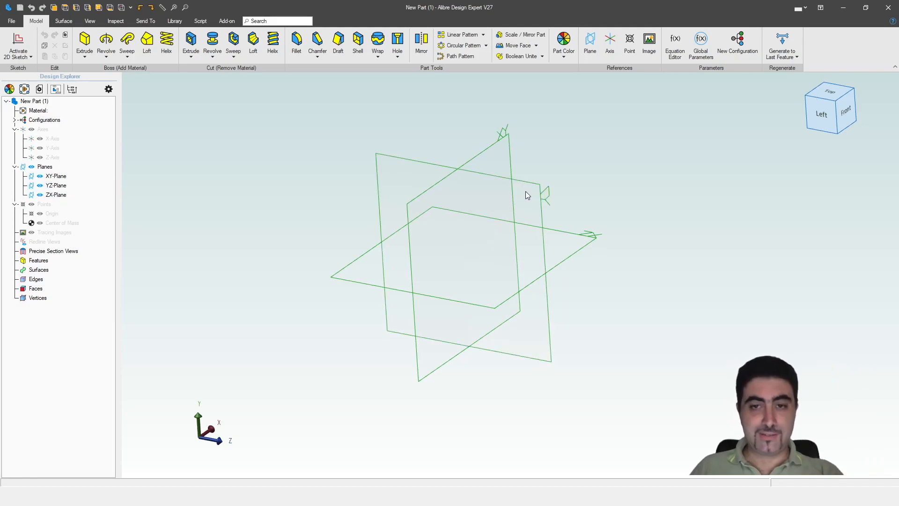
Step: On the YZ-Plane, draw a centre-point semicircle at the origin with its endpoints and centre level
{"action": "left_click", "coordinate": [541, 192]}
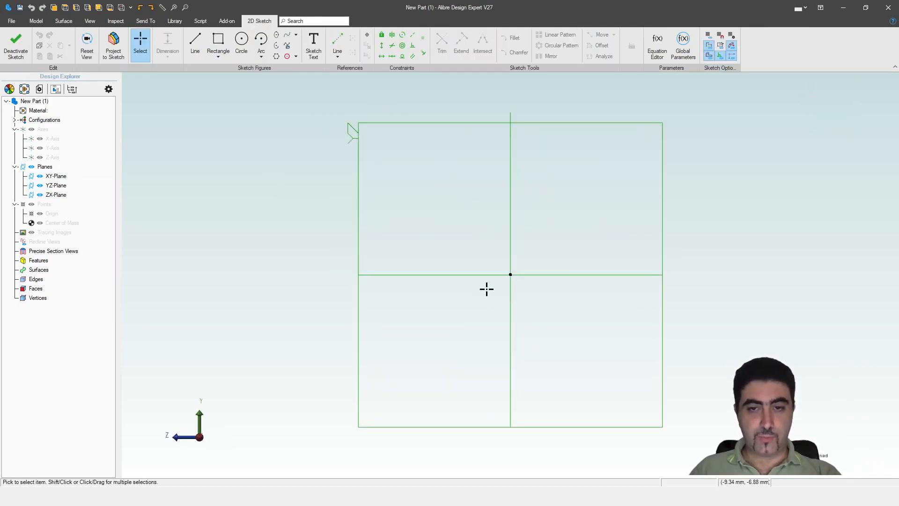
{"action": "key", "text": "a"}
{"action": "left_click", "coordinate": [510, 275]}
{"action": "left_click", "coordinate": [447, 275]}
{"action": "left_click", "coordinate": [589, 276]}
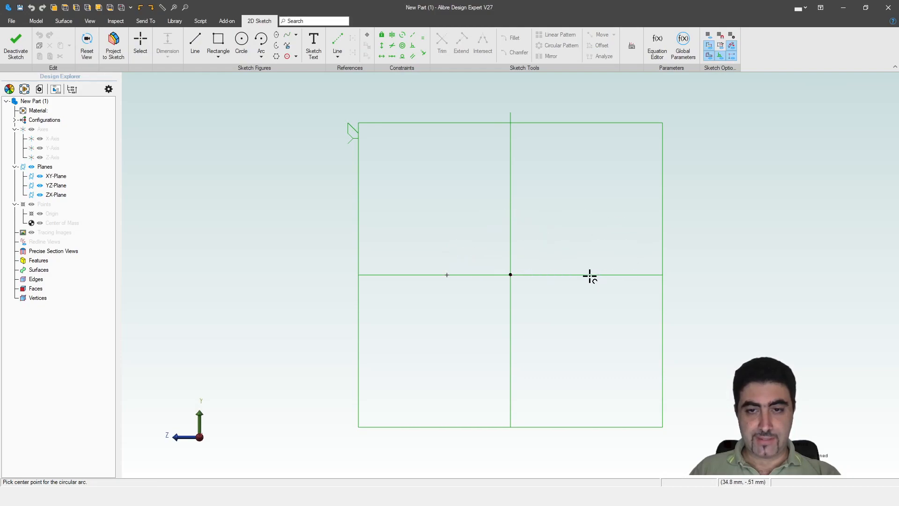
{"action": "key", "text": "h"}
{"action": "left_click", "coordinate": [573, 274]}
{"action": "left_click", "coordinate": [511, 274]}
{"action": "left_click", "coordinate": [447, 275]}
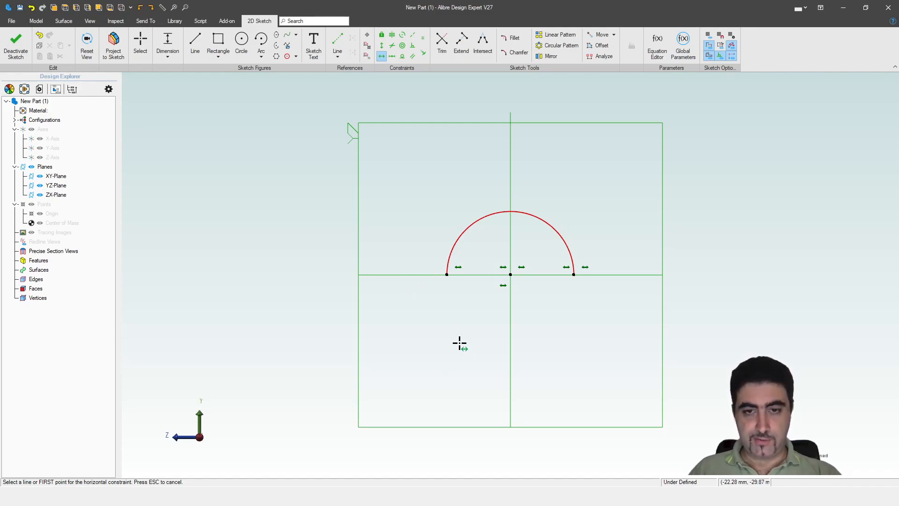
{"action": "scroll", "coordinate": [404, 159], "scroll_direction": "down", "scroll_amount": 1}
{"action": "scroll", "coordinate": [420, 215], "scroll_direction": "down", "scroll_amount": 2}
Step: Add the two vertical slot sides from the arc ends, with their bottom ends made horizontal
{"action": "key", "text": "l"}
{"action": "left_click", "coordinate": [433, 239]}
{"action": "double_click", "coordinate": [434, 323]}
{"action": "left_click", "coordinate": [505, 240]}
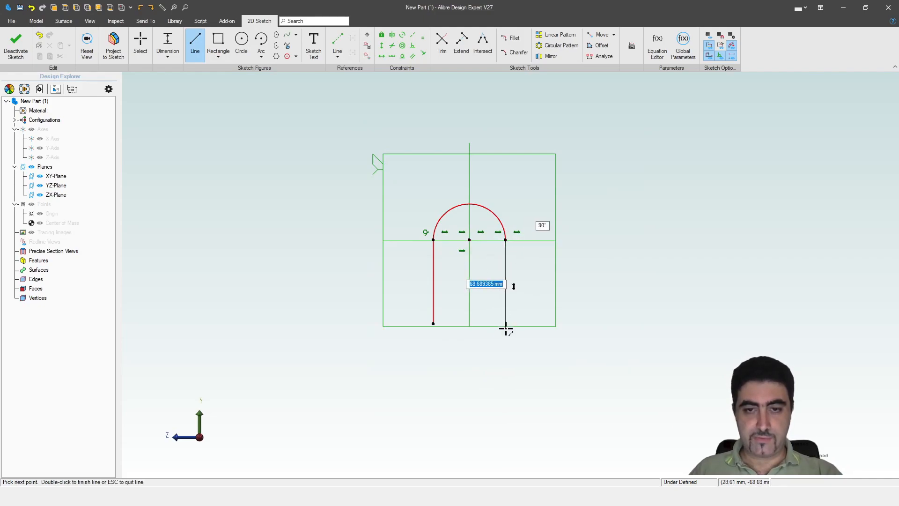
{"action": "double_click", "coordinate": [506, 328]}
{"action": "key", "text": "h"}
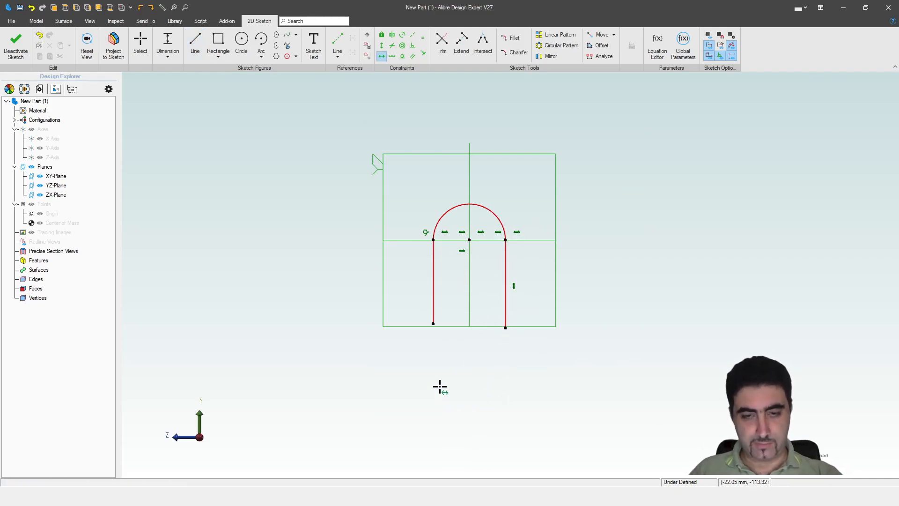
{"action": "left_click", "coordinate": [434, 323]}
{"action": "left_click", "coordinate": [505, 328]}
{"action": "key", "text": "Escape"}
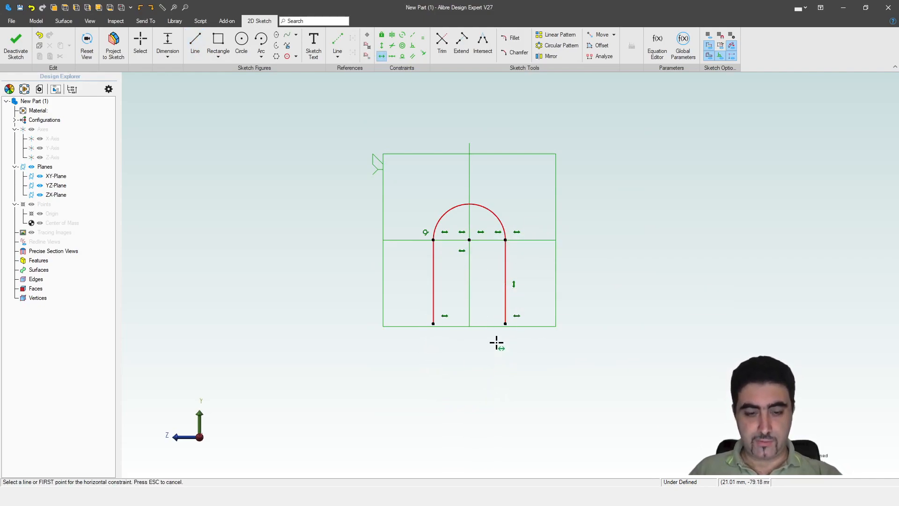
Step: Close the slot with a three-point bottom arc between the line ends, then stretch it longer
{"action": "key", "text": "a"}
{"action": "left_click", "coordinate": [433, 324]}
{"action": "left_click", "coordinate": [505, 323]}
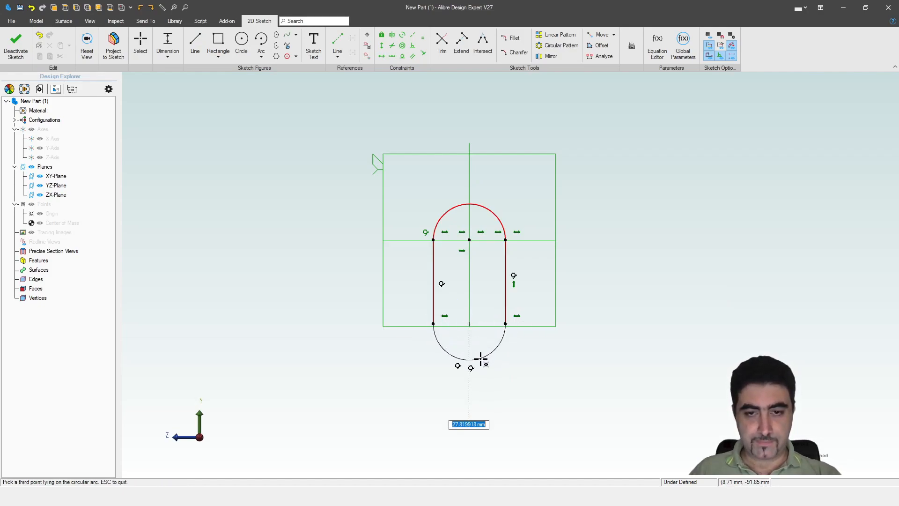
{"action": "left_click", "coordinate": [480, 360]}
{"action": "key", "text": "Escape"}
{"action": "scroll", "coordinate": [480, 345], "scroll_direction": "up", "scroll_amount": 3}
{"action": "mouse_move", "coordinate": [518, 318]}
{"action": "left_mouse_down"}
{"action": "mouse_move", "coordinate": [532, 325]}
{"action": "mouse_move", "coordinate": [482, 305]}
{"action": "mouse_move", "coordinate": [528, 337]}
{"action": "mouse_move", "coordinate": [554, 373]}
{"action": "left_mouse_up"}
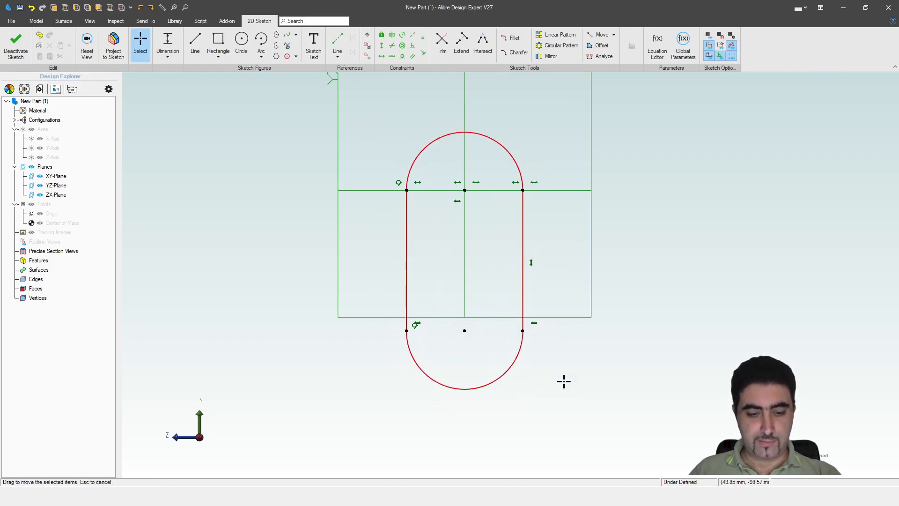
Step: Dimension the arc centres 20 mm apart and the end radius 10 mm, then tidy the dimensions
{"action": "key", "text": "d"}
{"action": "left_click", "coordinate": [465, 191]}
{"action": "left_click", "coordinate": [465, 331]}
{"action": "left_click", "coordinate": [579, 281]}
{"action": "type", "text": "20"}
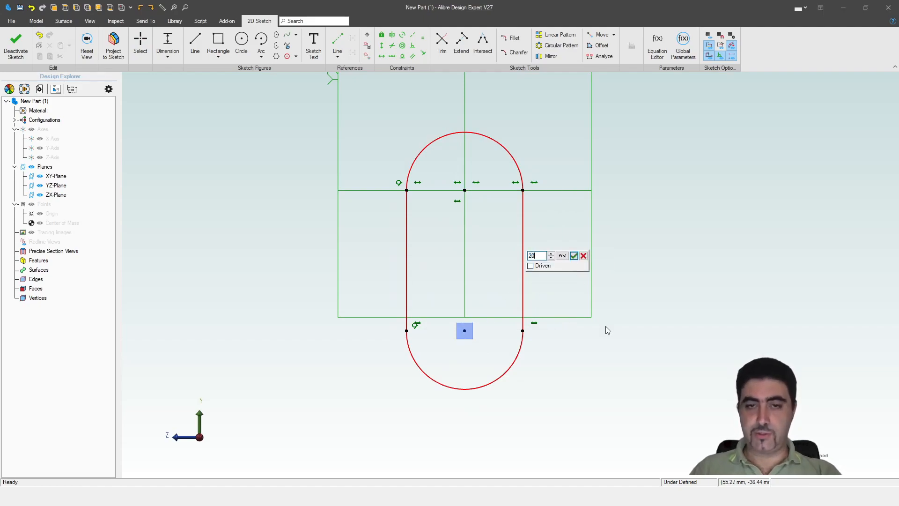
{"action": "key", "text": "Return"}
{"action": "left_click", "coordinate": [498, 140]}
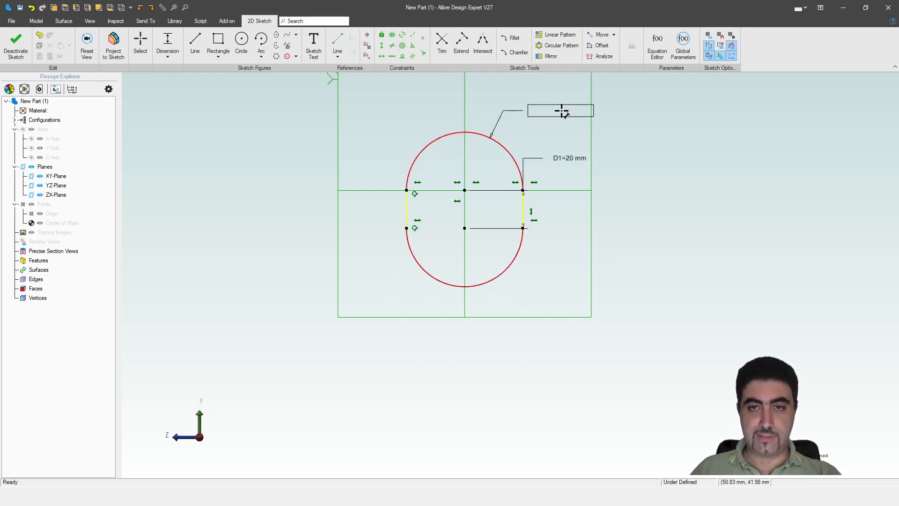
{"action": "left_click", "coordinate": [593, 120]}
{"action": "type", "text": "10"}
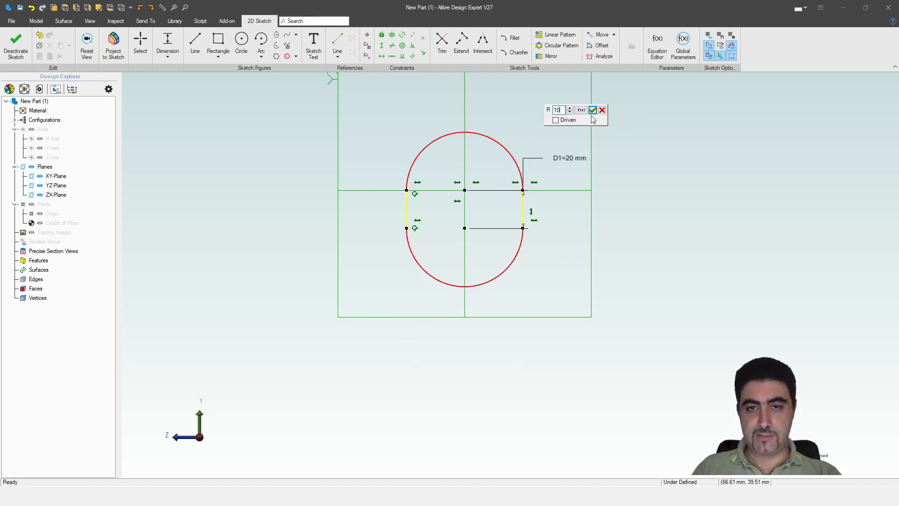
{"action": "key", "text": "Return"}
{"action": "scroll", "coordinate": [580, 120], "scroll_direction": "up", "scroll_amount": 3}
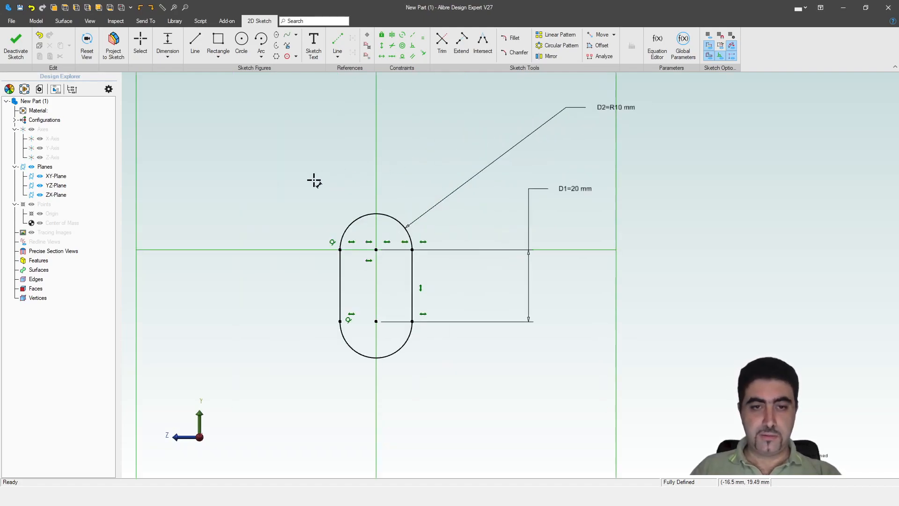
{"action": "scroll", "coordinate": [293, 202], "scroll_direction": "up", "scroll_amount": 1}
{"action": "left_click_drag", "start_coordinate": [616, 197], "coordinate": [472, 303]}
{"action": "mouse_move", "coordinate": [510, 175]}
{"action": "left_mouse_down"}
{"action": "mouse_move", "coordinate": [448, 205]}
{"action": "mouse_move", "coordinate": [516, 204]}
{"action": "left_mouse_up"}
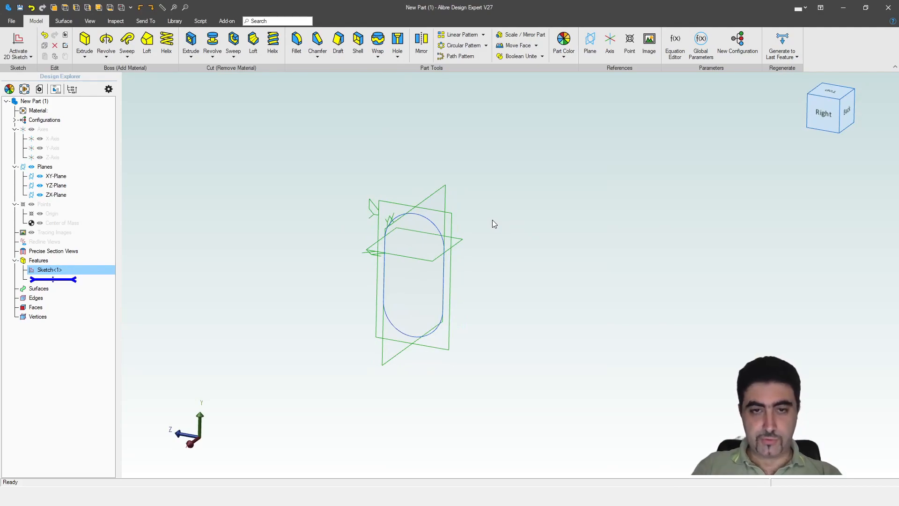
Step: Exit the slot sketch and start a new 2D sketch on the XY-Plane, viewed at an oblique angle
{"action": "middle_click_drag", "start_coordinate": [469, 240], "coordinate": [465, 248]}
{"action": "left_click", "coordinate": [533, 230]}
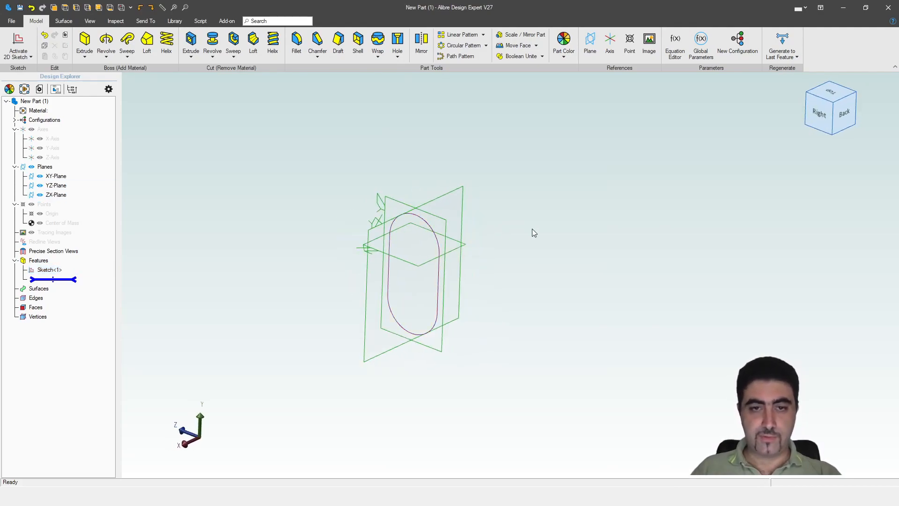
{"action": "middle_click_drag", "start_coordinate": [536, 263], "coordinate": [514, 267]}
{"action": "scroll", "coordinate": [414, 224], "scroll_direction": "up", "scroll_amount": 2}
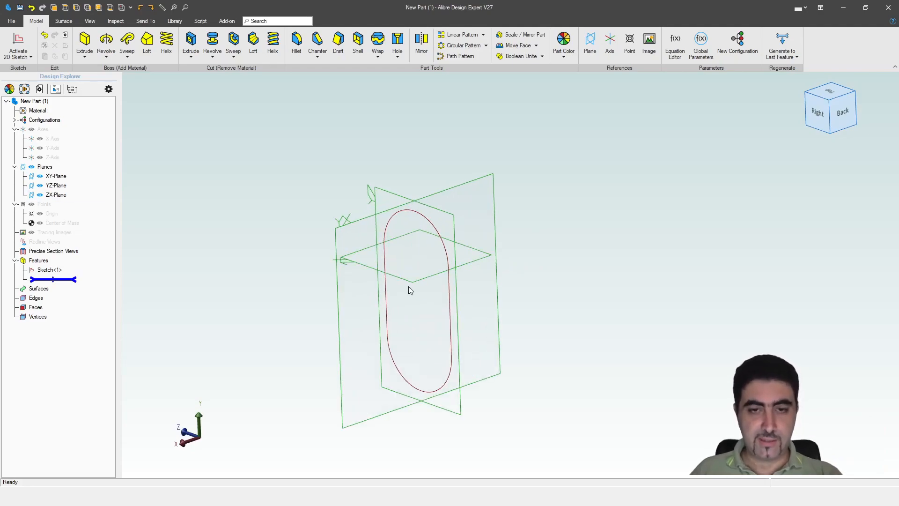
{"action": "double_click", "coordinate": [345, 228]}
{"action": "middle_click_drag", "start_coordinate": [394, 187], "coordinate": [411, 198]}
{"action": "scroll", "coordinate": [496, 259], "scroll_direction": "down", "scroll_amount": 3}
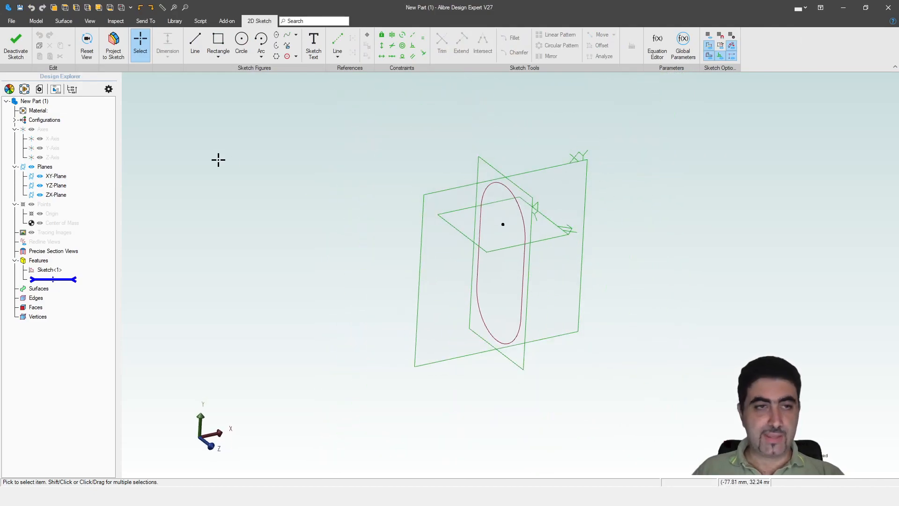
Step: Project Sketch<1> into the new sketch as a reference figure
{"action": "left_click", "coordinate": [125, 44]}
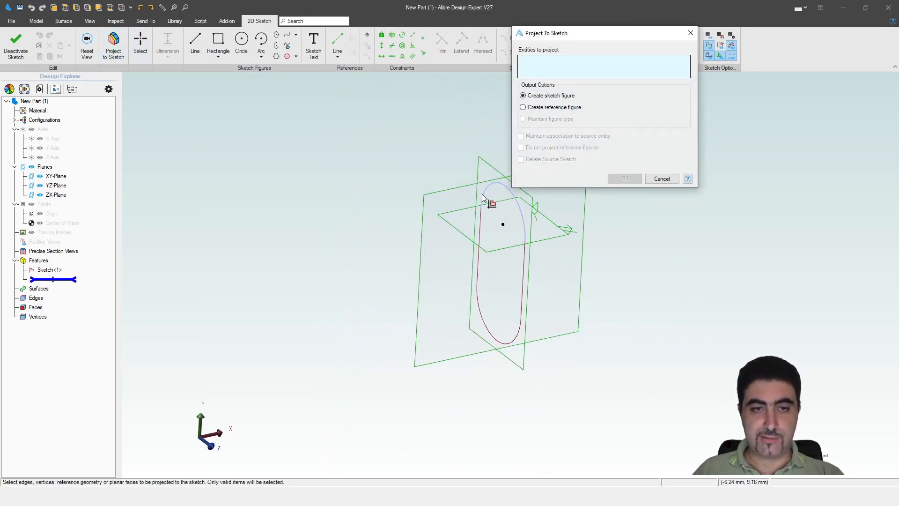
{"action": "left_click", "coordinate": [50, 269]}
{"action": "left_click", "coordinate": [542, 107]}
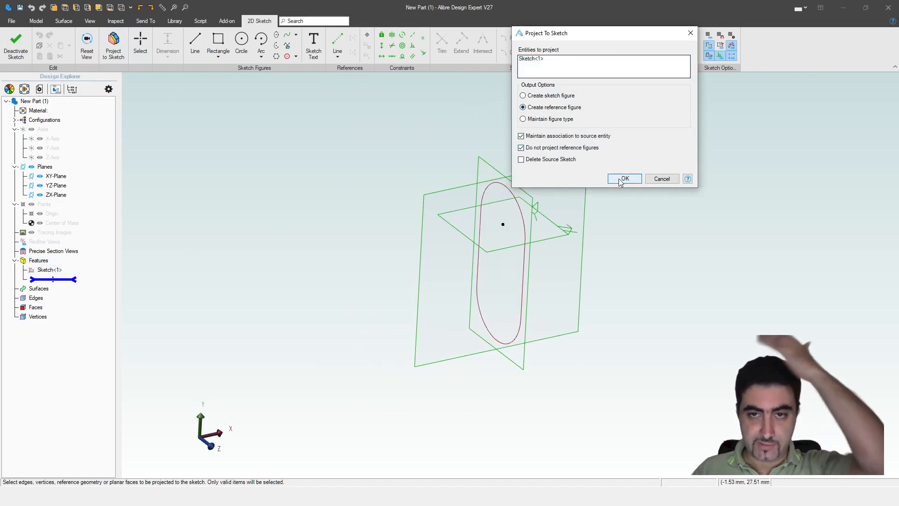
{"action": "left_click", "coordinate": [624, 178]}
{"action": "scroll", "coordinate": [501, 196], "scroll_direction": "up", "scroll_amount": 3}
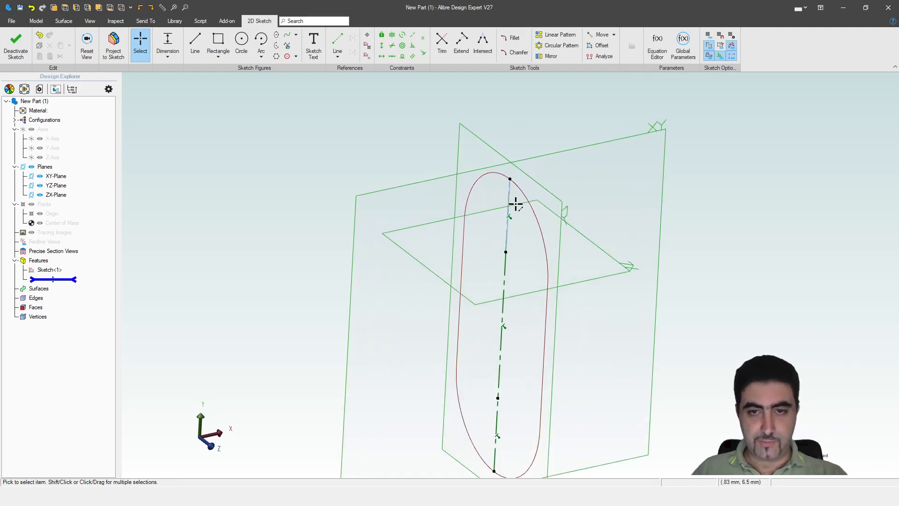
Step: Draw a Ø4 mm circle centred on the path's top endpoint, dimension it, and finish the sketch
{"action": "key", "text": "c"}
{"action": "left_click", "coordinate": [510, 179]}
{"action": "left_click", "coordinate": [523, 190]}
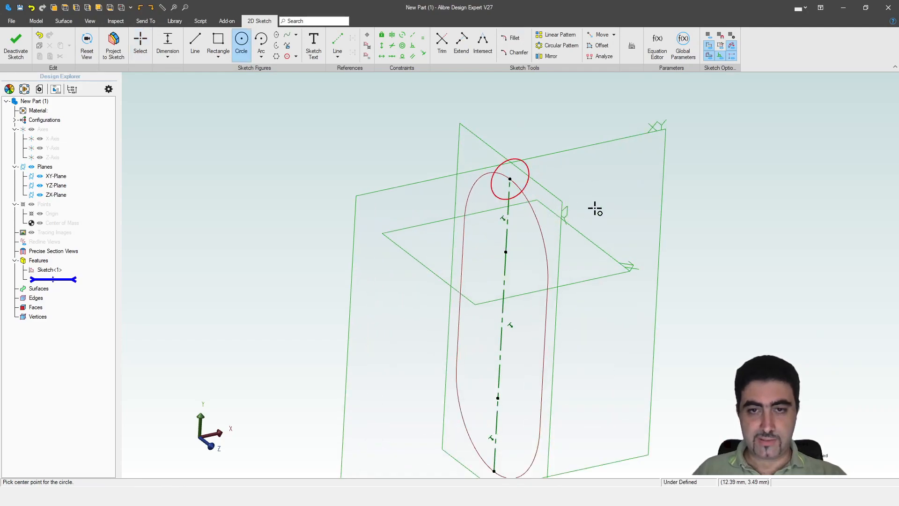
{"action": "key", "text": "Escape"}
{"action": "key", "text": "d"}
{"action": "left_click", "coordinate": [527, 165]}
{"action": "left_click", "coordinate": [572, 130]}
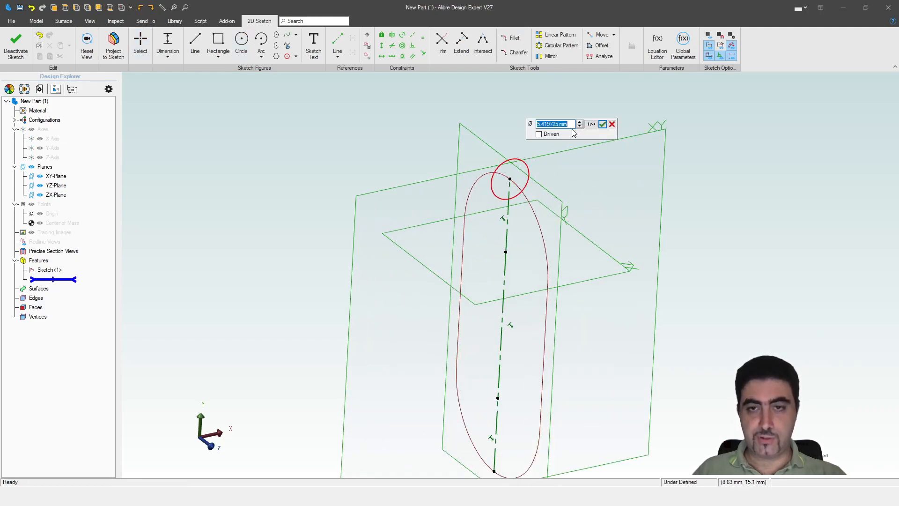
{"action": "key", "text": "Return"}
{"action": "left_click", "coordinate": [12, 21]}
{"action": "key", "text": "Escape"}
{"action": "left_click", "coordinate": [19, 40]}
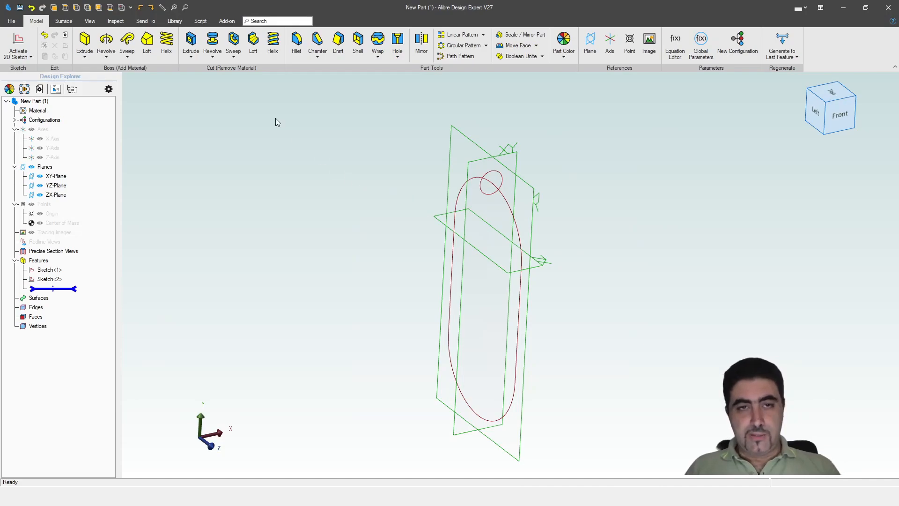
Step: Sweep Boss the circle Sketch<2> along Sketch<1> to create Sweep<1>
{"action": "left_click", "coordinate": [127, 40]}
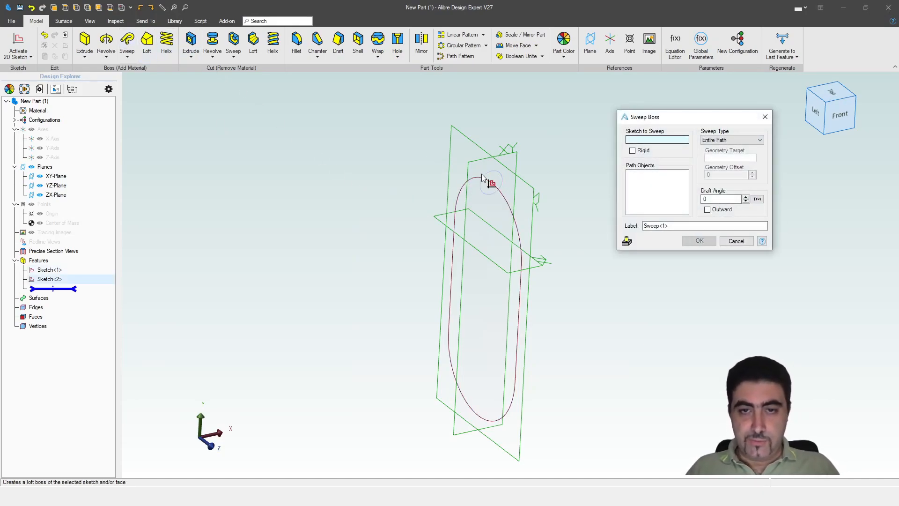
{"action": "left_click", "coordinate": [496, 192]}
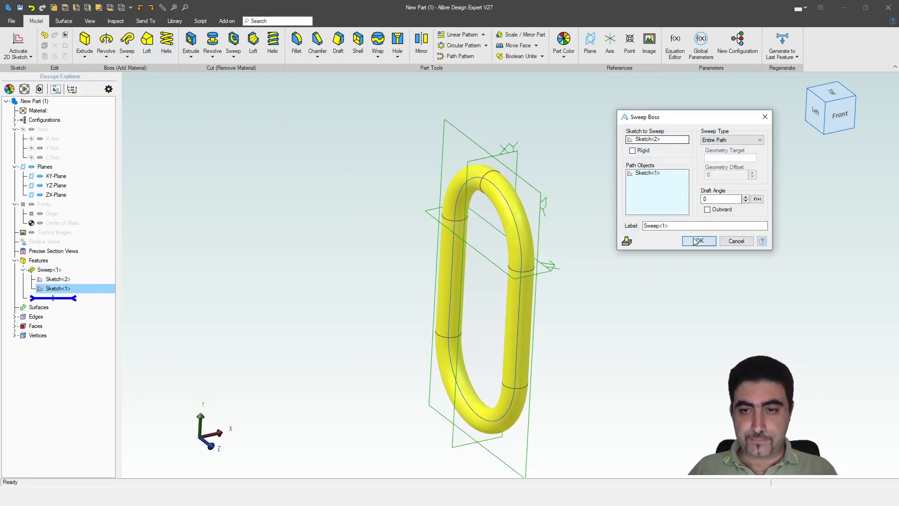
{"action": "left_click", "coordinate": [699, 241]}
{"action": "middle_click_drag", "start_coordinate": [619, 226], "coordinate": [603, 240]}
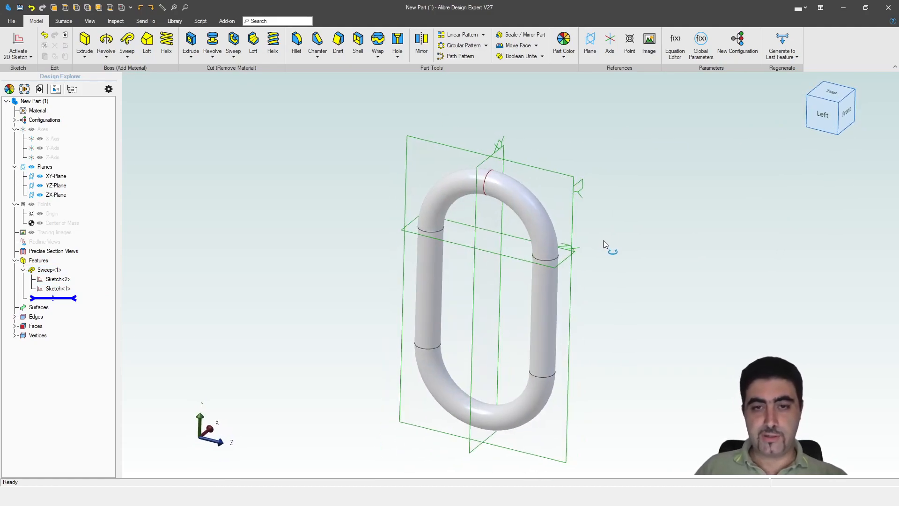
Step: Abandon a first plane attempt and display the reference axes
{"action": "left_click", "coordinate": [591, 42]}
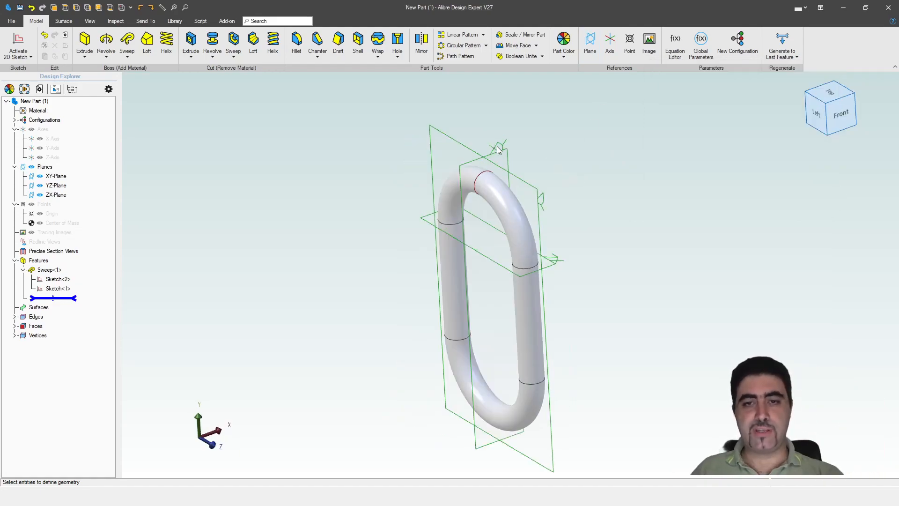
{"action": "left_click", "coordinate": [499, 149]}
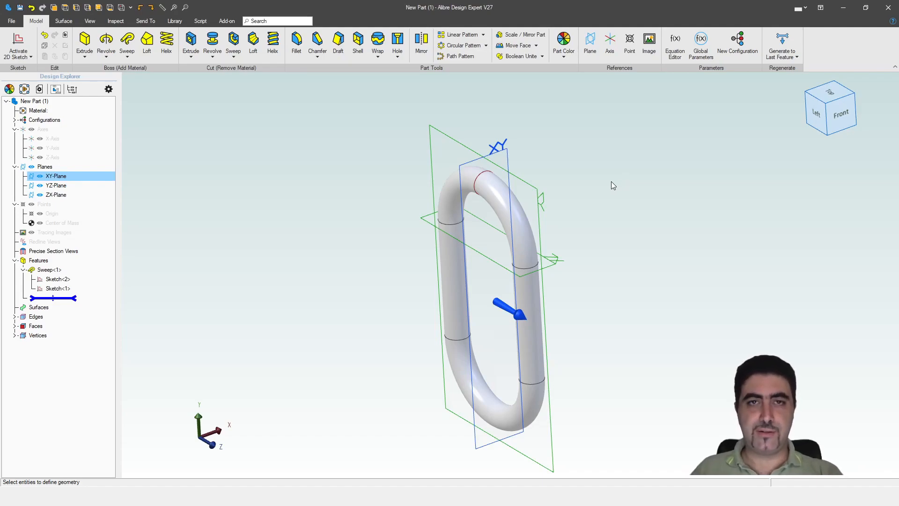
{"action": "left_click", "coordinate": [620, 124]}
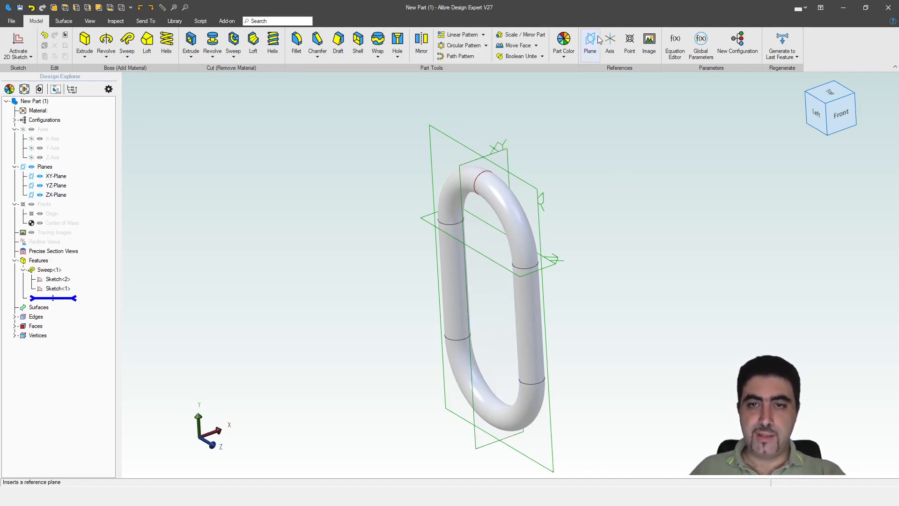
{"action": "left_click", "coordinate": [590, 43]}
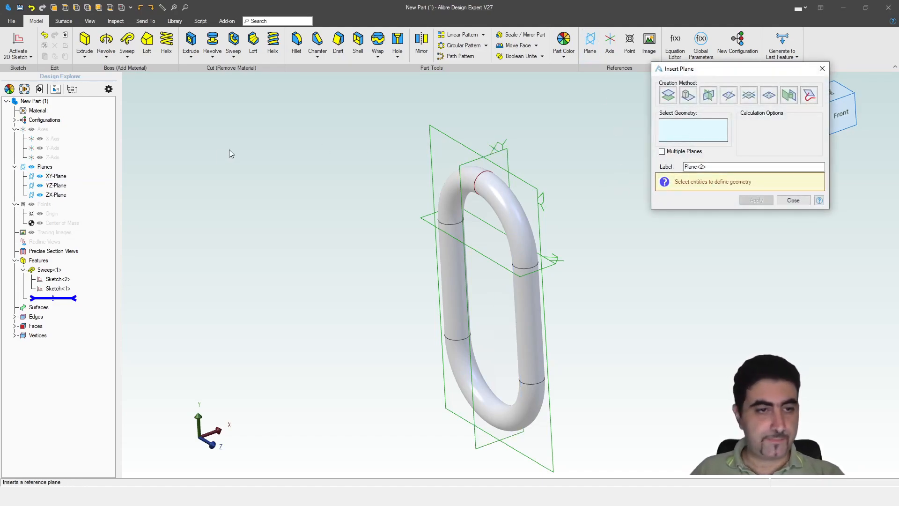
{"action": "key", "text": "Escape"}
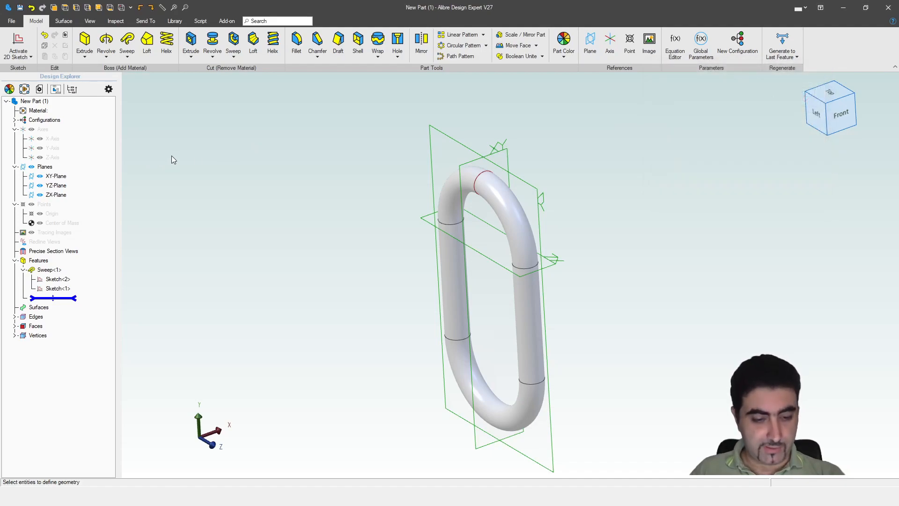
{"action": "key", "text": "ctrl+shift+a"}
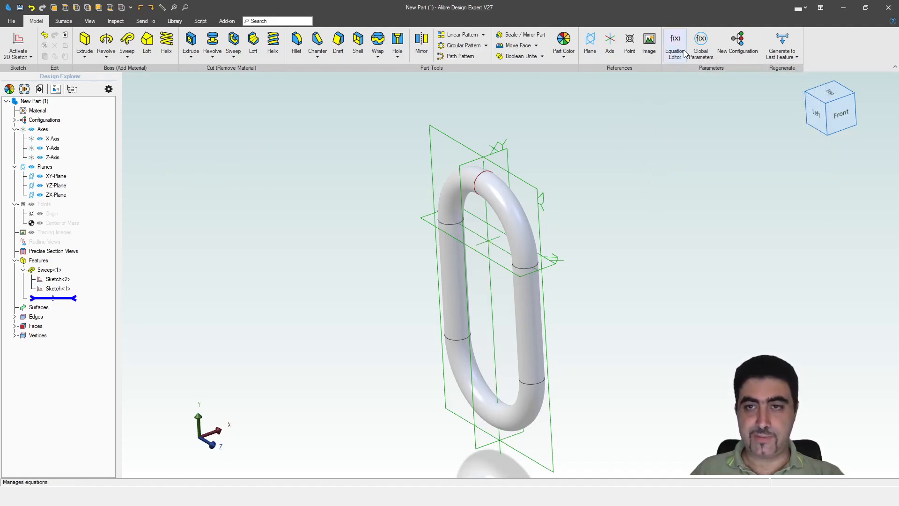
Step: Create Plane<2> through the Y-Axis at a 45° angle from the YZ-Plane, then select it
{"action": "left_click", "coordinate": [591, 43]}
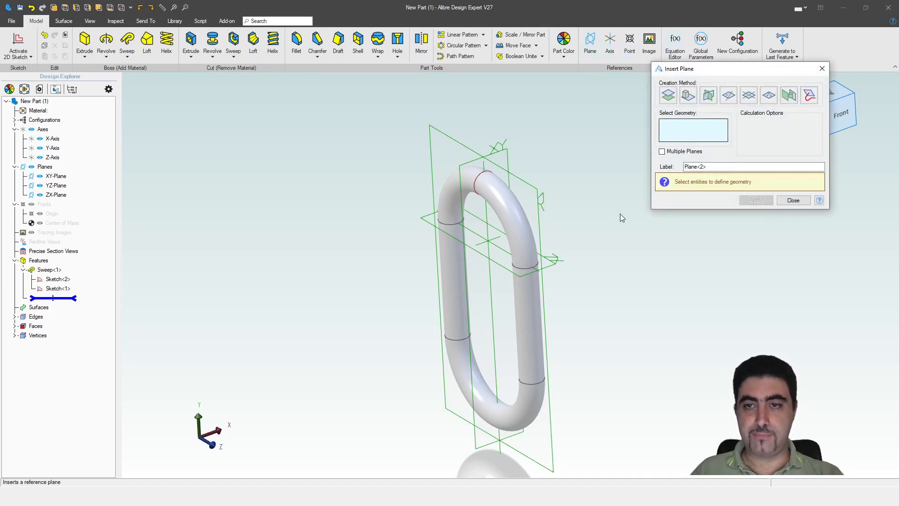
{"action": "left_click", "coordinate": [485, 177]}
{"action": "left_click", "coordinate": [466, 150]}
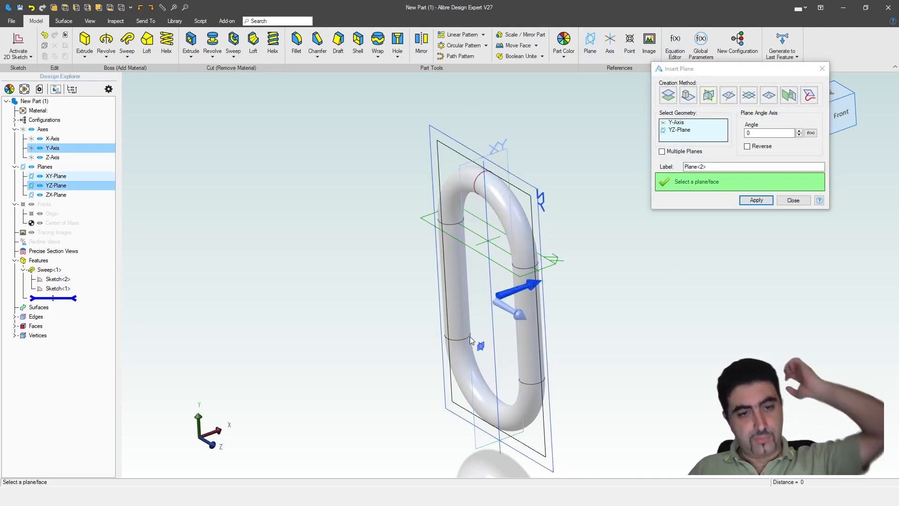
{"action": "double_click", "coordinate": [768, 133]}
{"action": "type", "text": "45"}
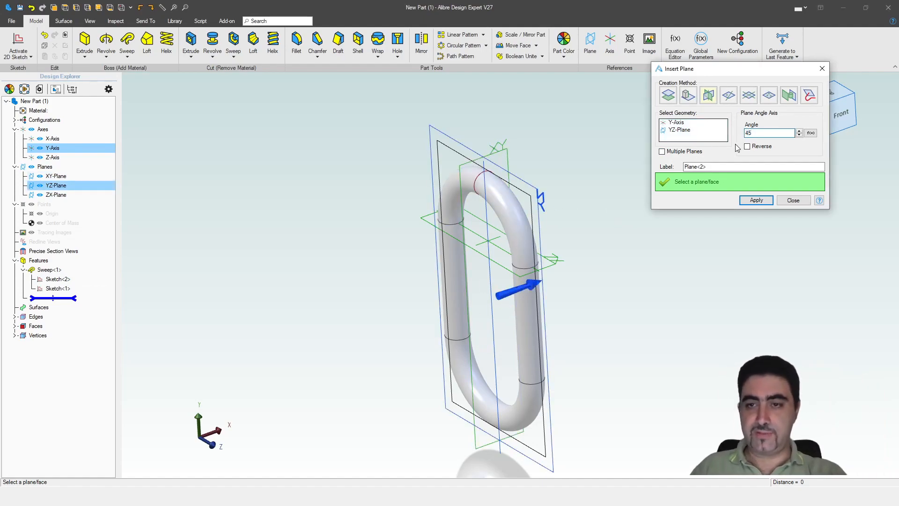
{"action": "mouse_move", "coordinate": [591, 206]}
{"action": "middle_mouse_down"}
{"action": "mouse_move", "coordinate": [586, 227]}
{"action": "mouse_move", "coordinate": [584, 207]}
{"action": "middle_mouse_up"}
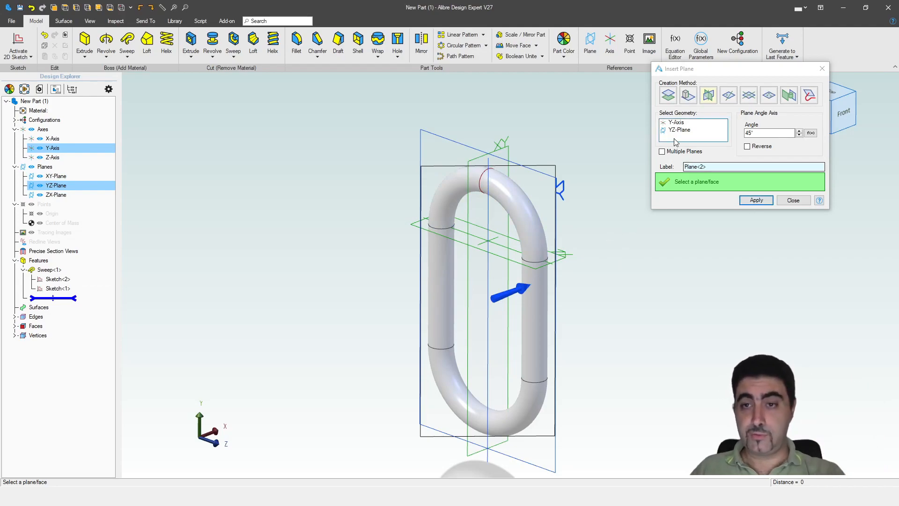
{"action": "left_click", "coordinate": [756, 200]}
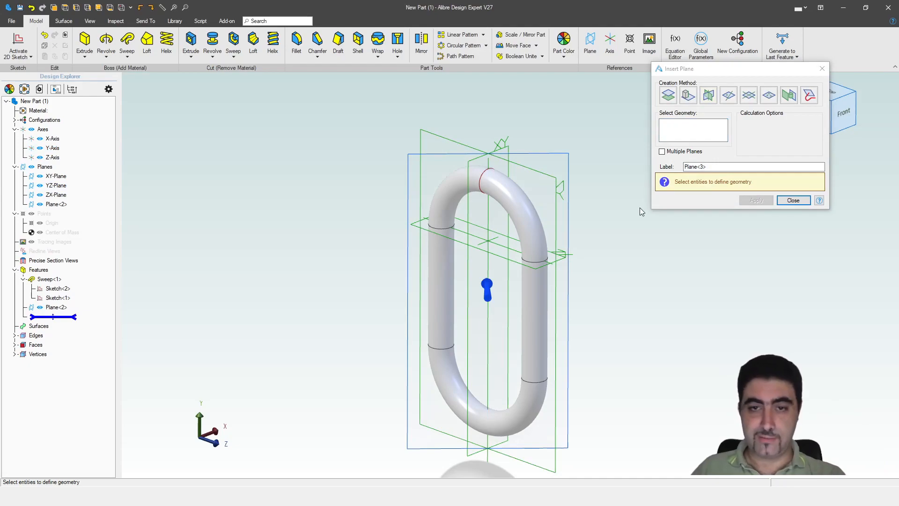
{"action": "left_click", "coordinate": [802, 201]}
{"action": "left_click", "coordinate": [563, 153]}
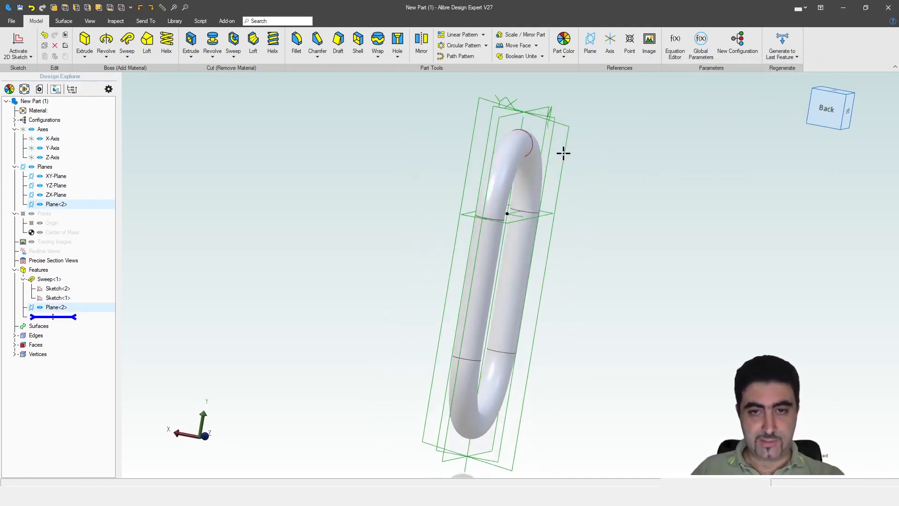
Step: Draw a centre-point lower arc, level its endpoints and centre, and align the centre above the origin
{"action": "scroll", "coordinate": [551, 292], "scroll_direction": "down", "scroll_amount": 2}
{"action": "scroll", "coordinate": [534, 107], "scroll_direction": "up", "scroll_amount": 3}
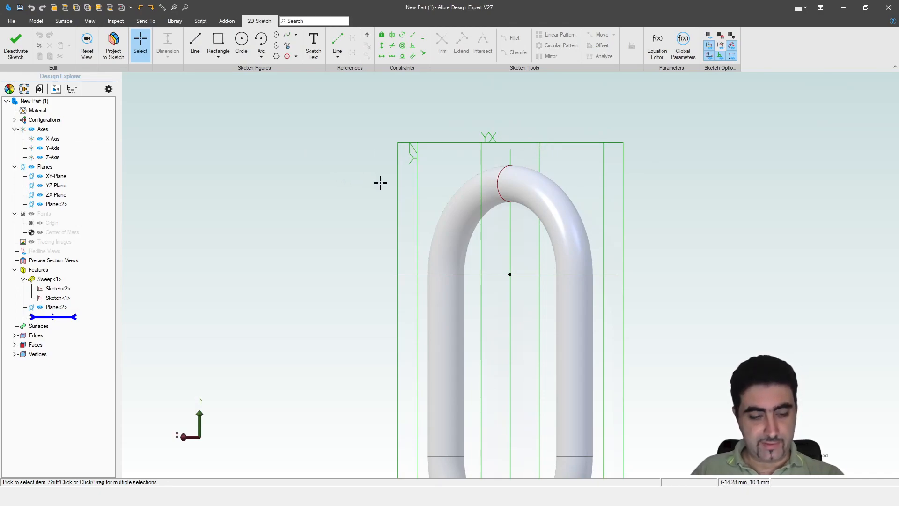
{"action": "key", "text": "a"}
{"action": "left_click", "coordinate": [513, 206]}
{"action": "left_click", "coordinate": [470, 206]}
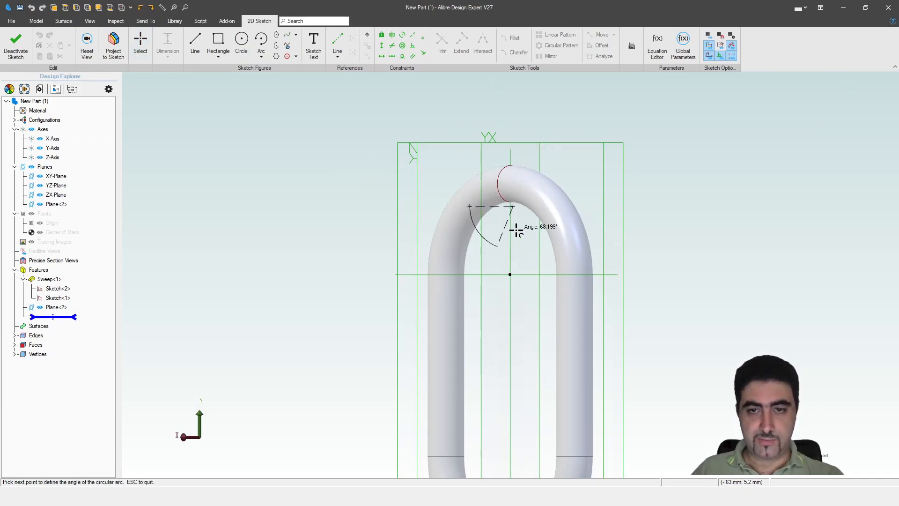
{"action": "left_click", "coordinate": [557, 206]}
{"action": "key", "text": "h"}
{"action": "left_click", "coordinate": [556, 206]}
{"action": "left_click", "coordinate": [470, 206]}
{"action": "left_click", "coordinate": [513, 206]}
{"action": "key", "text": "v"}
{"action": "left_click", "coordinate": [514, 207]}
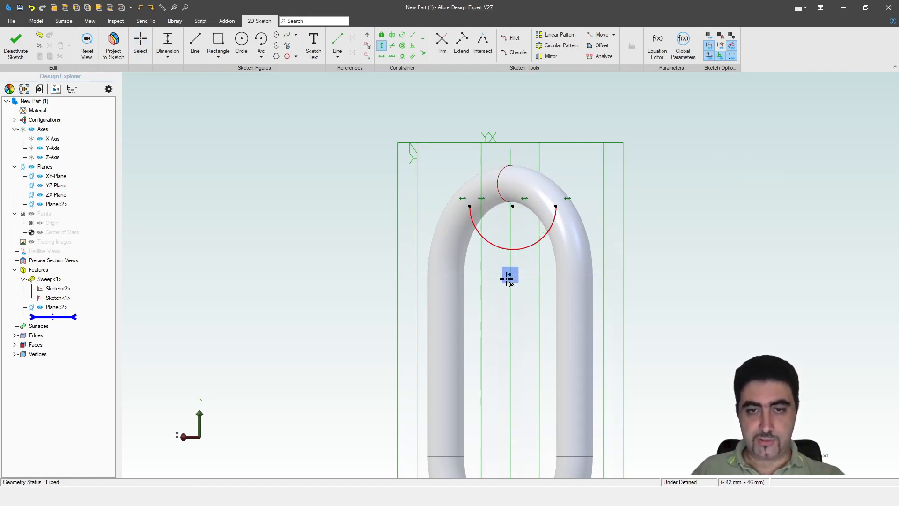
{"action": "left_click", "coordinate": [509, 276]}
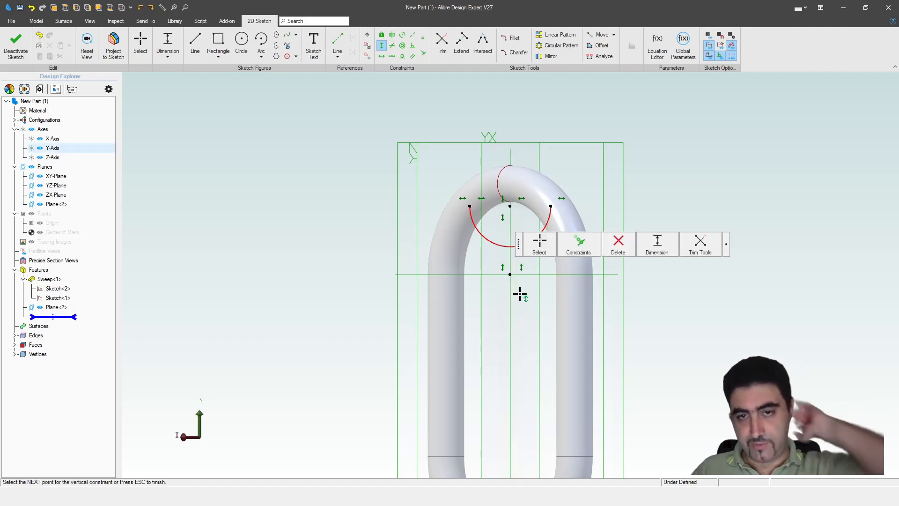
{"action": "key", "text": "Escape"}
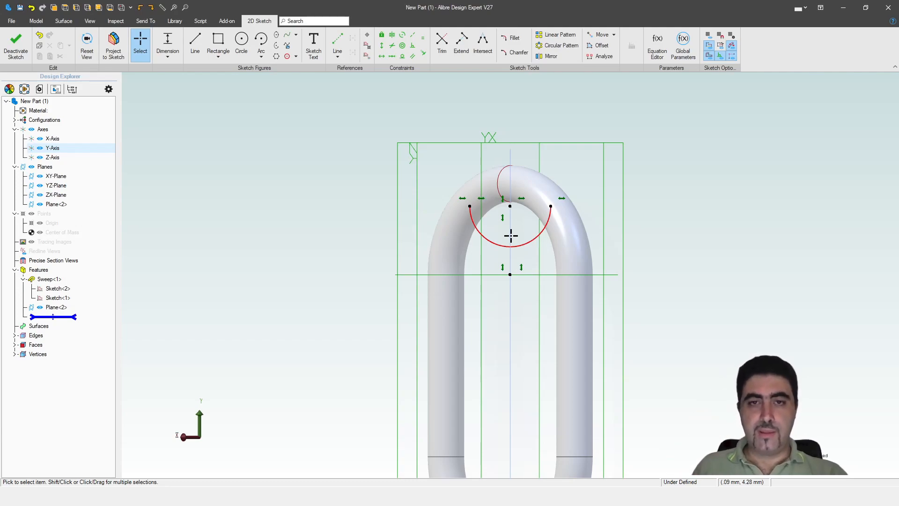
Step: Draw two vertical sides upward from the arc ends and level their top endpoints
{"action": "scroll", "coordinate": [508, 223], "scroll_direction": "down", "scroll_amount": 3}
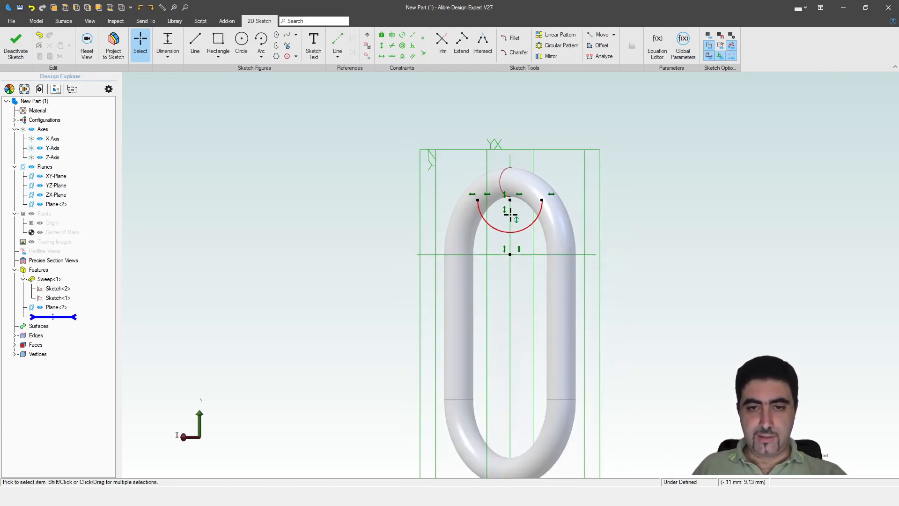
{"action": "key", "text": "l"}
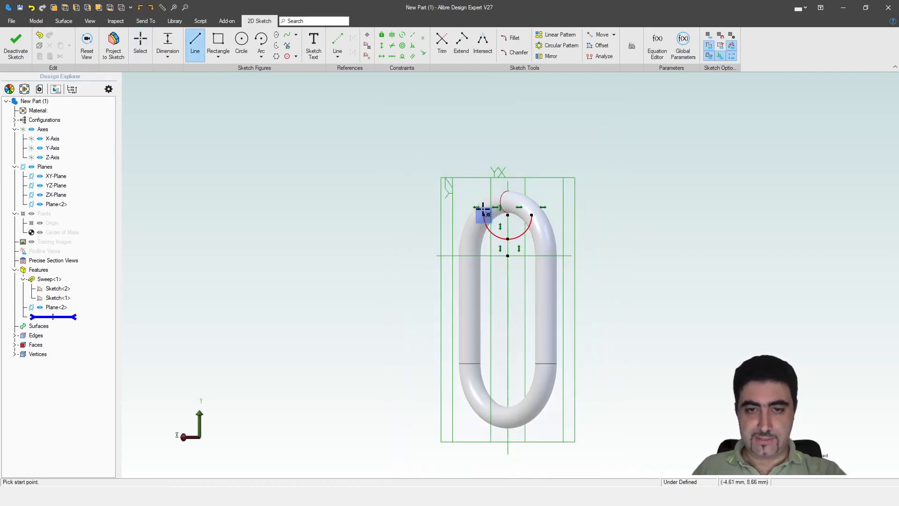
{"action": "left_click", "coordinate": [484, 215]}
{"action": "left_click", "coordinate": [483, 122]}
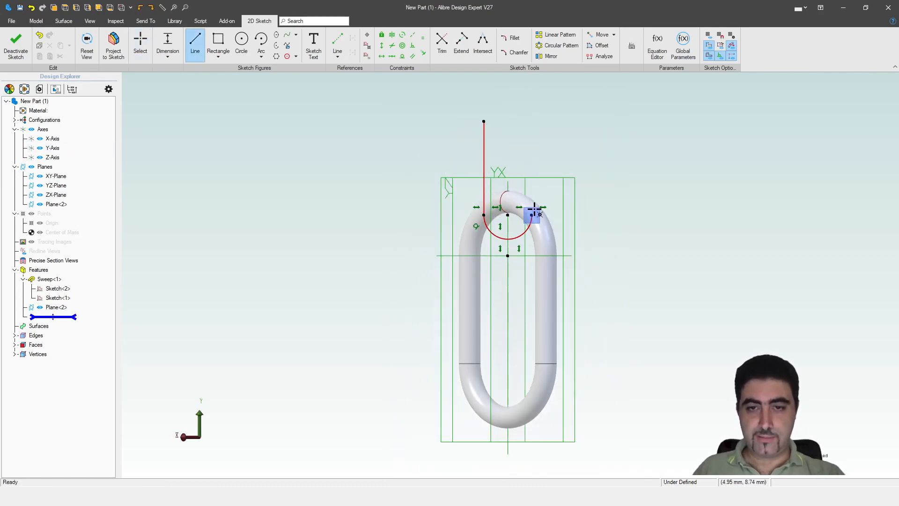
{"action": "key", "text": "Escape"}
{"action": "key", "text": "l"}
{"action": "left_click", "coordinate": [532, 215]}
{"action": "left_click", "coordinate": [532, 123]}
{"action": "key", "text": "Escape"}
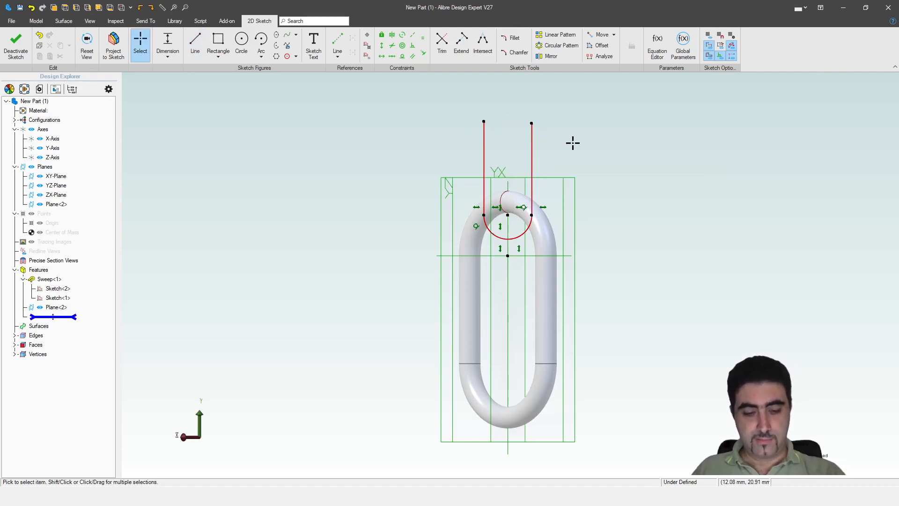
{"action": "key", "text": "h"}
{"action": "left_click", "coordinate": [532, 123]}
{"action": "left_click", "coordinate": [484, 121]}
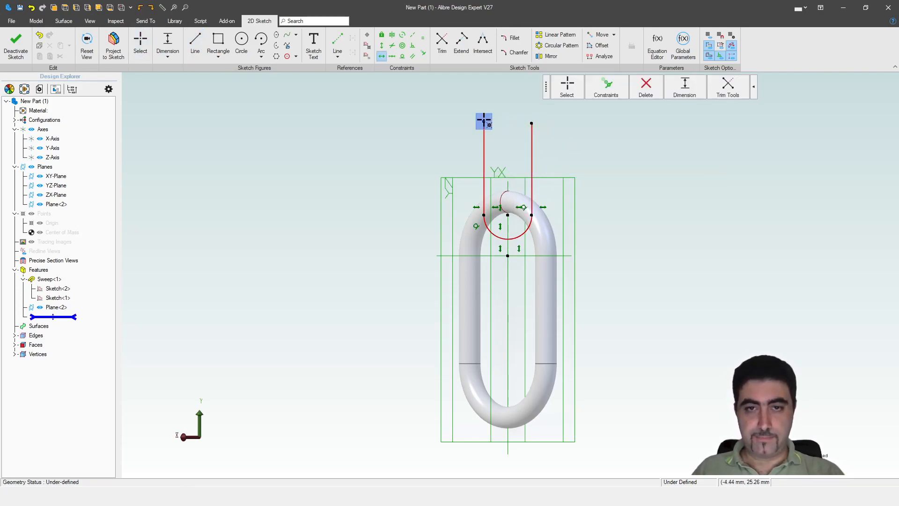
{"action": "key", "text": "Escape"}
Step: Close the outline with a three-point top arc and place its radius dimension
{"action": "key", "text": "a"}
{"action": "left_click", "coordinate": [483, 123]}
{"action": "left_click", "coordinate": [531, 123]}
{"action": "left_click", "coordinate": [517, 102]}
{"action": "key", "text": "Escape"}
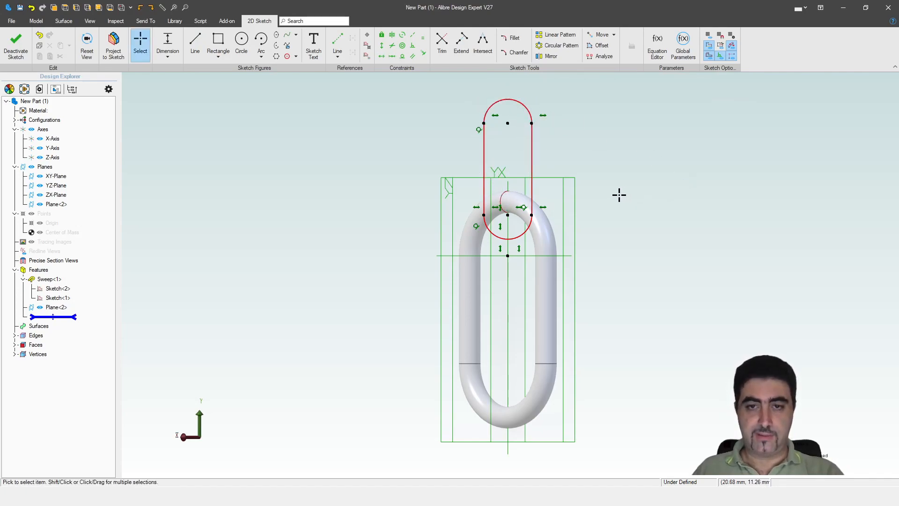
{"action": "middle_click_drag", "start_coordinate": [576, 203], "coordinate": [572, 247]}
{"action": "key", "text": "d"}
{"action": "left_click", "coordinate": [521, 152]}
{"action": "left_click", "coordinate": [586, 116]}
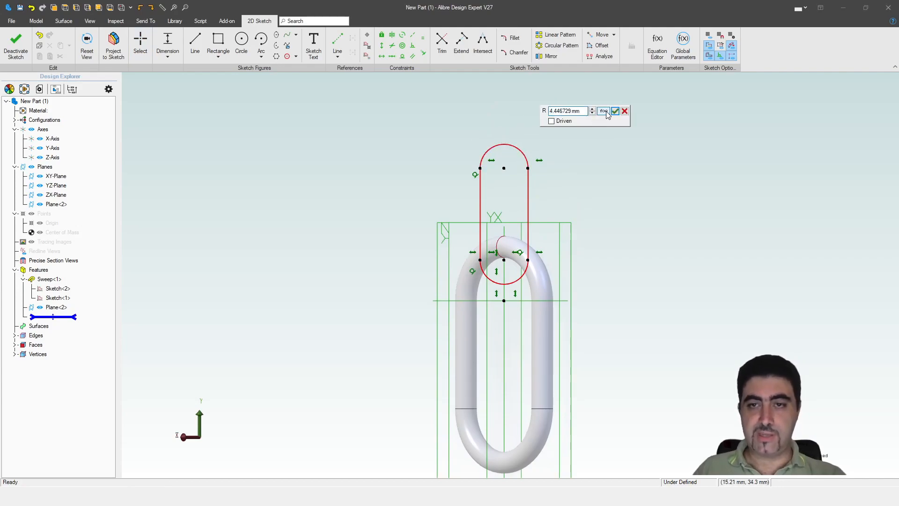
Step: Set the top arc's radius dimension D4 equal to D2 in the equation editor
{"action": "left_click", "coordinate": [609, 112]}
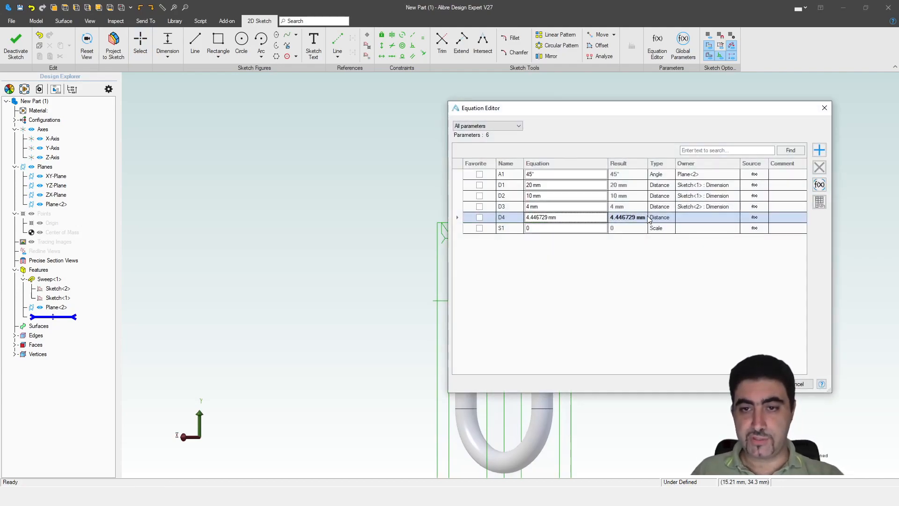
{"action": "left_click", "coordinate": [521, 196]}
{"action": "key", "text": "Return"}
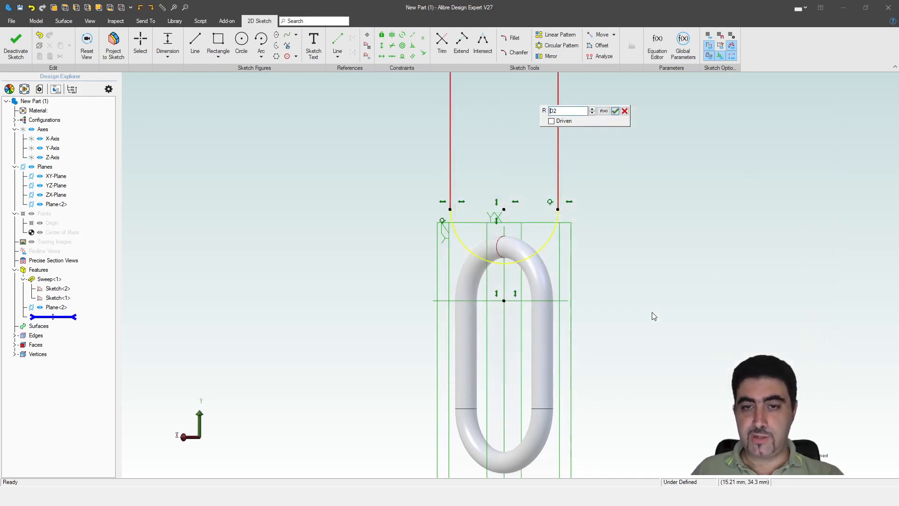
{"action": "left_click", "coordinate": [615, 111]}
{"action": "scroll", "coordinate": [552, 397], "scroll_direction": "down", "scroll_amount": 3}
Step: Add a vertical dimension between the two arc centres and set it to d1
{"action": "left_click", "coordinate": [509, 283]}
{"action": "left_click", "coordinate": [581, 248]}
{"action": "left_click", "coordinate": [598, 242]}
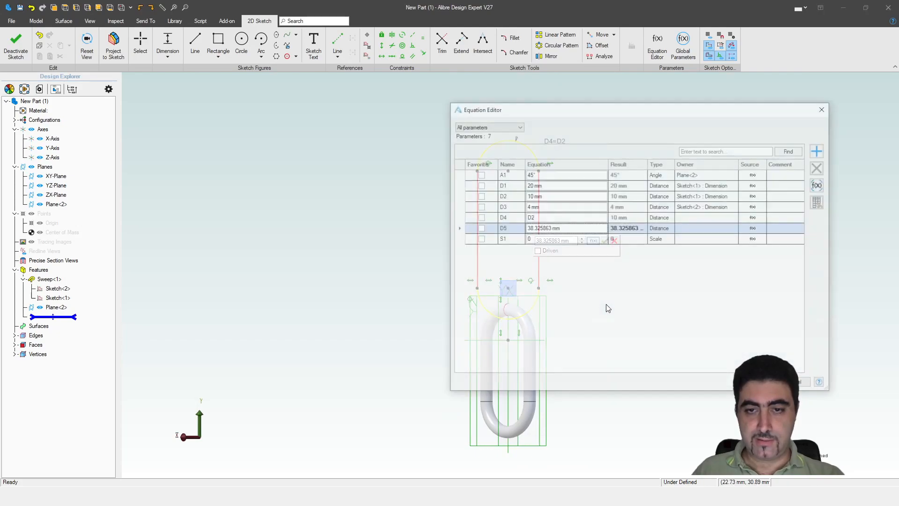
{"action": "left_click", "coordinate": [504, 185]}
{"action": "left_click", "coordinate": [755, 384]}
{"action": "key", "text": "Escape"}
{"action": "scroll", "coordinate": [509, 275], "scroll_direction": "up", "scroll_amount": 3}
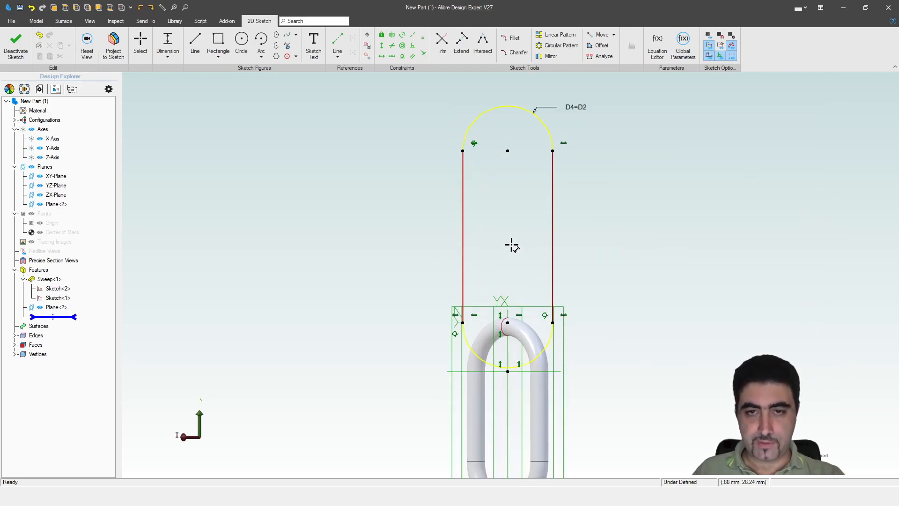
{"action": "left_click", "coordinate": [601, 230]}
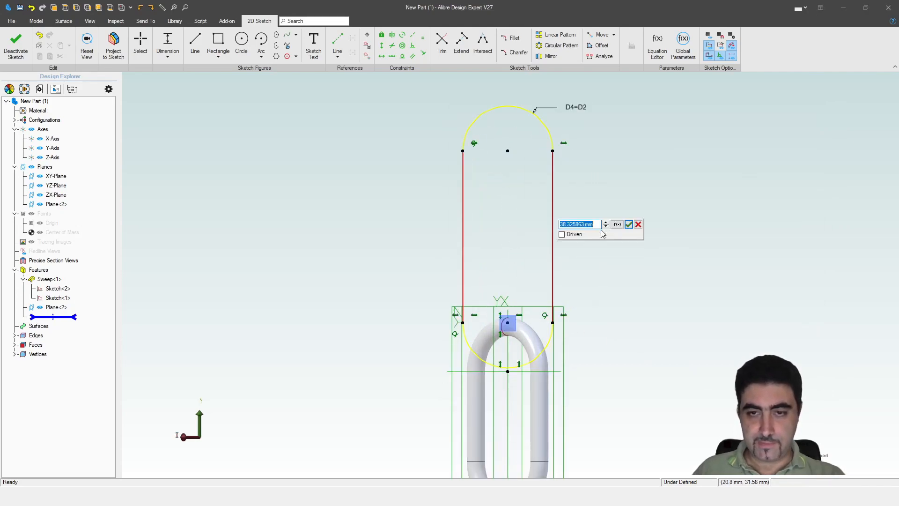
{"action": "type", "text": "d1"}
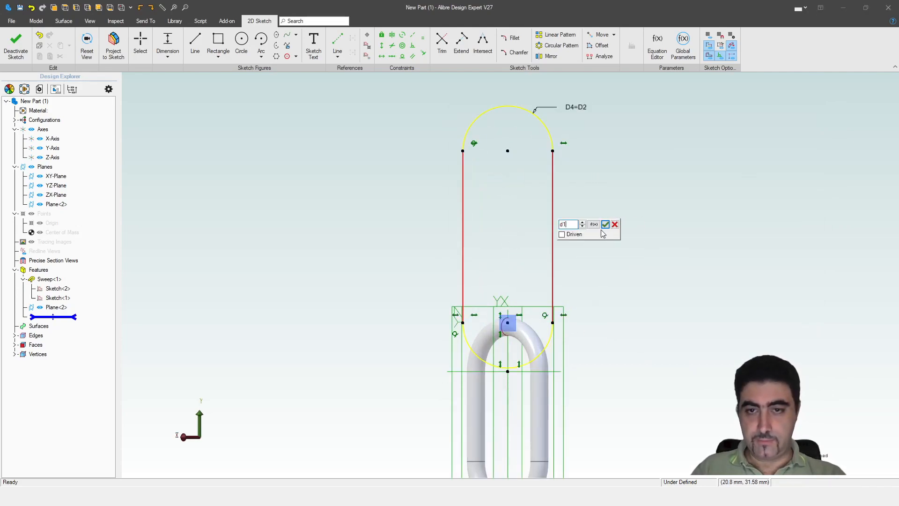
{"action": "key", "text": "Return"}
{"action": "key", "text": "Escape"}
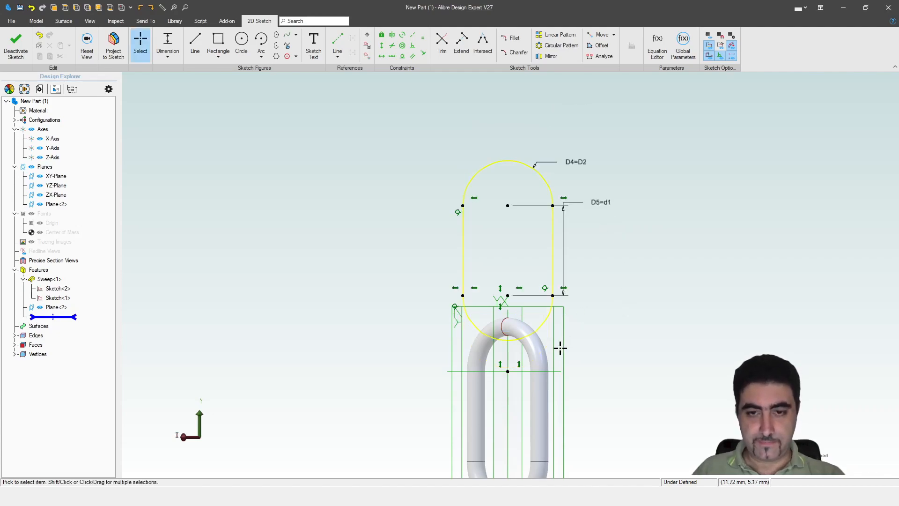
Step: Lower the slot path so it loops through the first link's profile
{"action": "mouse_move", "coordinate": [553, 205]}
{"action": "left_mouse_down"}
{"action": "mouse_move", "coordinate": [596, 206]}
{"action": "mouse_move", "coordinate": [588, 185]}
{"action": "mouse_move", "coordinate": [589, 223]}
{"action": "mouse_move", "coordinate": [588, 209]}
{"action": "mouse_move", "coordinate": [552, 233]}
{"action": "left_mouse_up"}
{"action": "scroll", "coordinate": [512, 331], "scroll_direction": "down", "scroll_amount": 3}
{"action": "scroll", "coordinate": [512, 385], "scroll_direction": "up", "scroll_amount": 5}
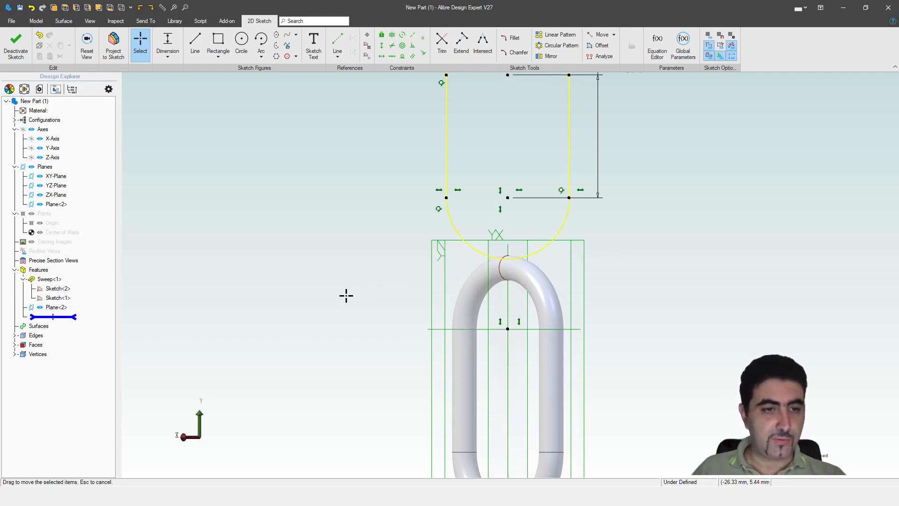
{"action": "left_click_drag", "start_coordinate": [508, 197], "coordinate": [508, 233]}
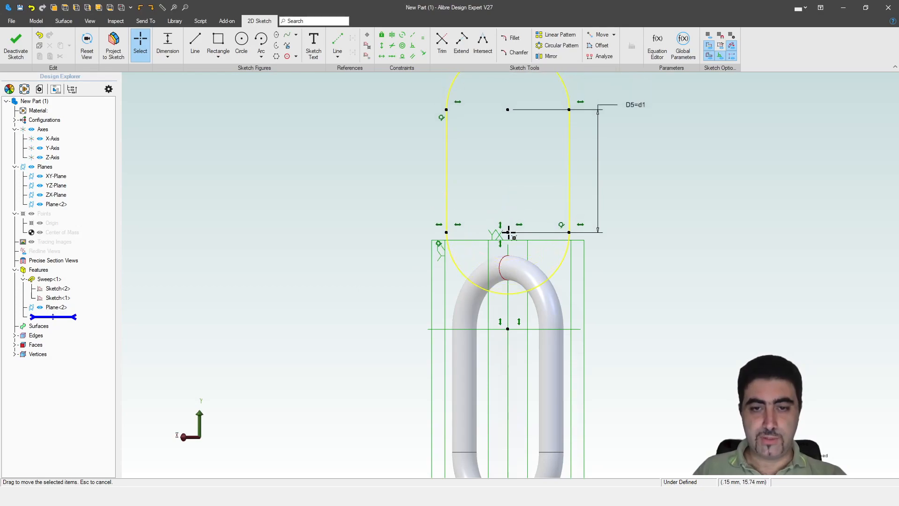
Step: Project the first link's profile sketch, Sketch<2>, into this sketch as reference geometry
{"action": "left_click", "coordinate": [113, 44]}
{"action": "left_click", "coordinate": [57, 288]}
{"action": "left_click", "coordinate": [546, 109]}
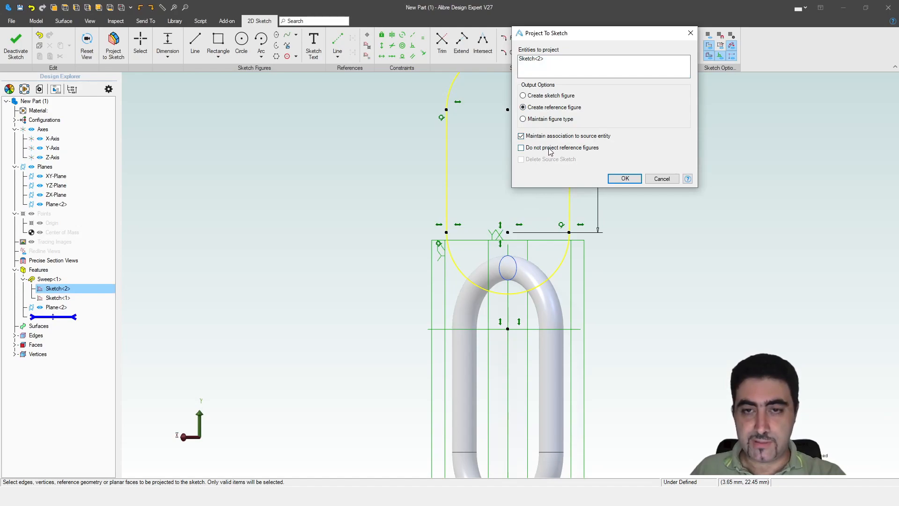
{"action": "left_click", "coordinate": [615, 177]}
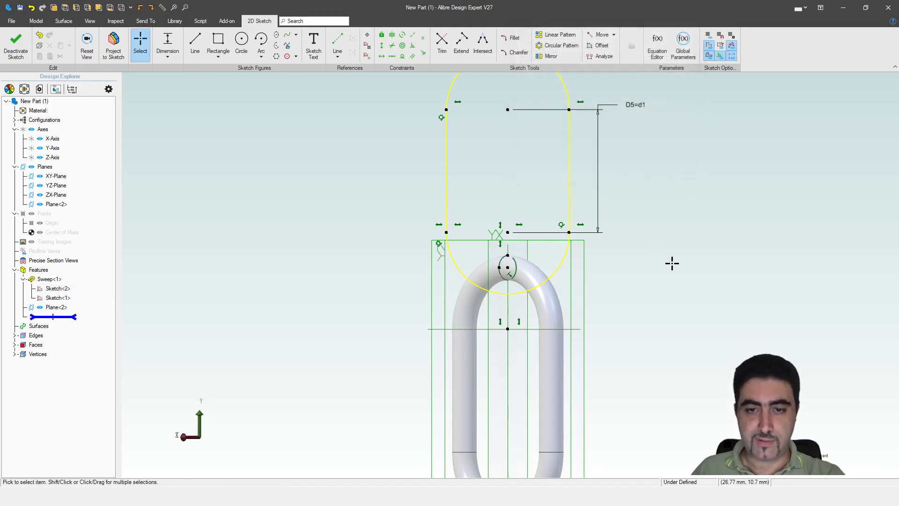
Step: Make the slot's lower arc tangent to the projected circle, tidy the D5 and D4 labels, and finish the sketch
{"action": "key", "text": "t"}
{"action": "scroll", "coordinate": [521, 295], "scroll_direction": "up", "scroll_amount": 1}
{"action": "scroll", "coordinate": [521, 295], "scroll_direction": "up", "scroll_amount": 3}
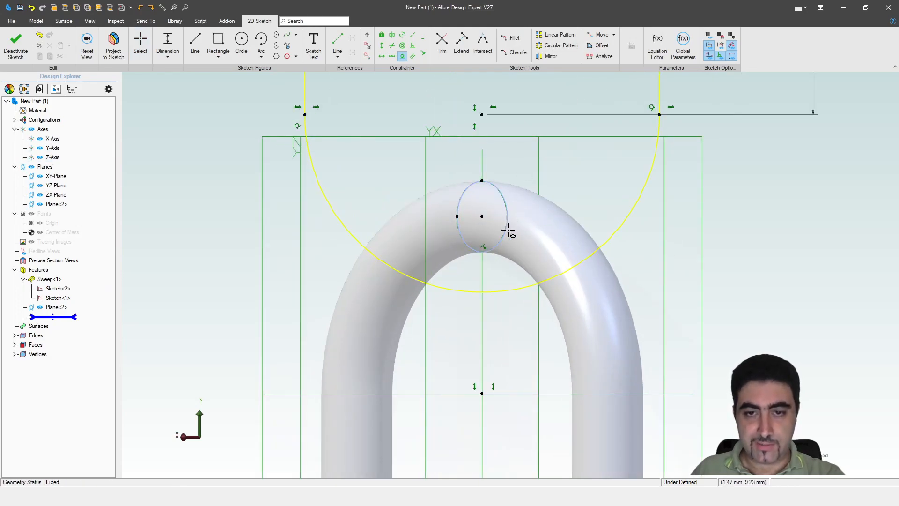
{"action": "left_click", "coordinate": [498, 241]}
{"action": "left_click", "coordinate": [499, 293]}
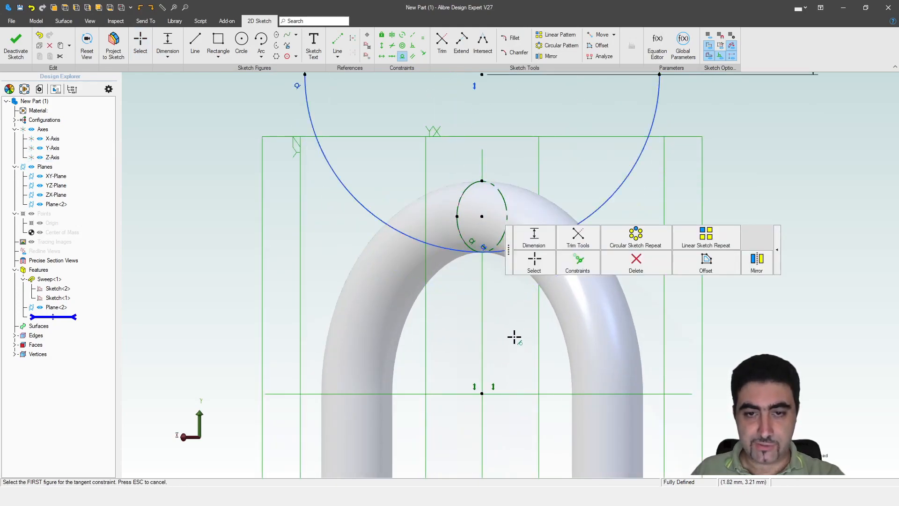
{"action": "scroll", "coordinate": [473, 325], "scroll_direction": "down", "scroll_amount": 5}
{"action": "key", "text": "Escape"}
{"action": "left_click_drag", "start_coordinate": [550, 195], "coordinate": [563, 241]}
{"action": "left_click_drag", "start_coordinate": [530, 162], "coordinate": [572, 139]}
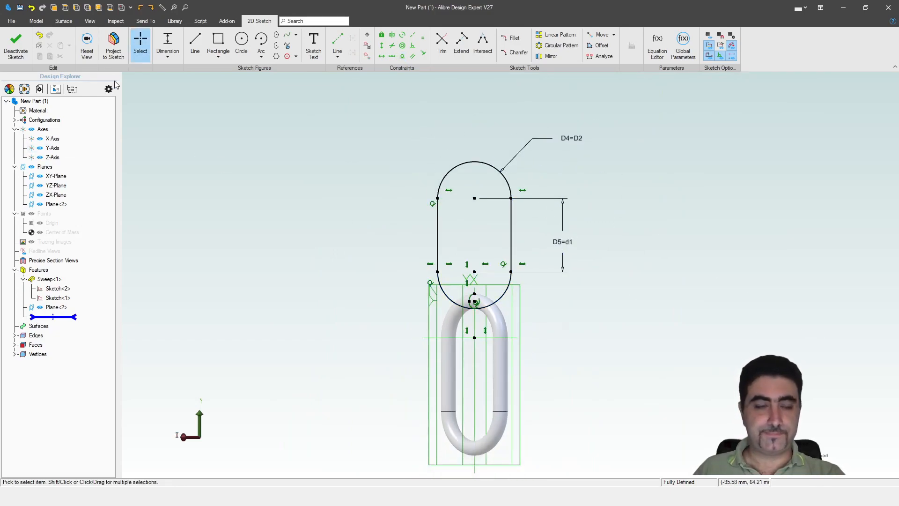
{"action": "left_click", "coordinate": [18, 47]}
Step: Insert a reference plane through the Y-Axis at 90° from Plane<2>
{"action": "middle_click_drag", "start_coordinate": [341, 237], "coordinate": [361, 249]}
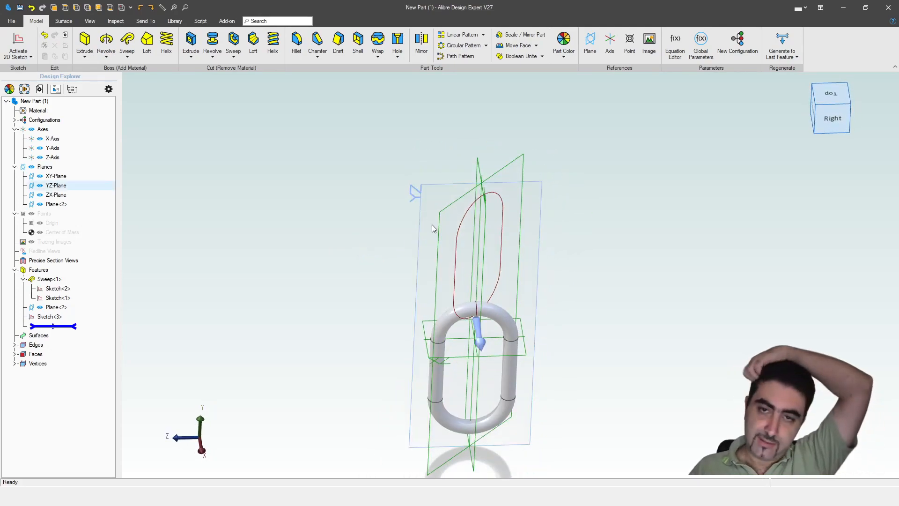
{"action": "left_click", "coordinate": [590, 47]}
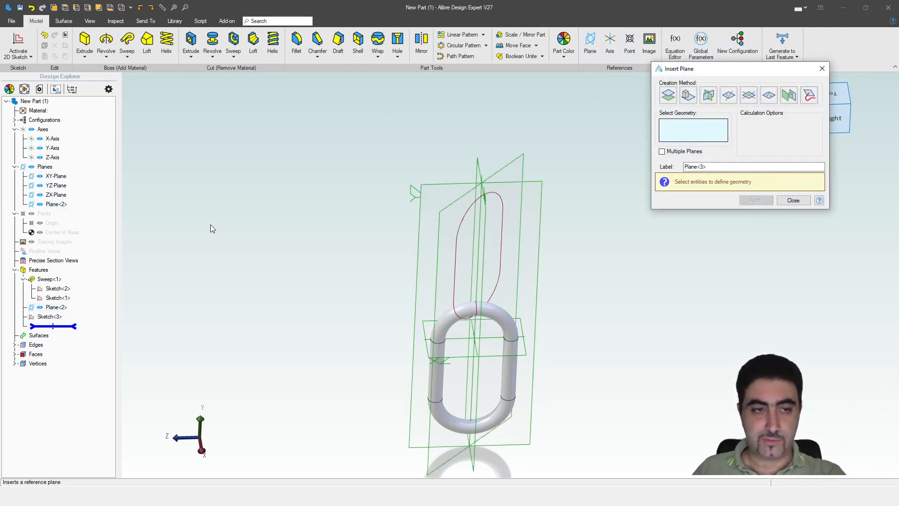
{"action": "left_click", "coordinate": [67, 147]}
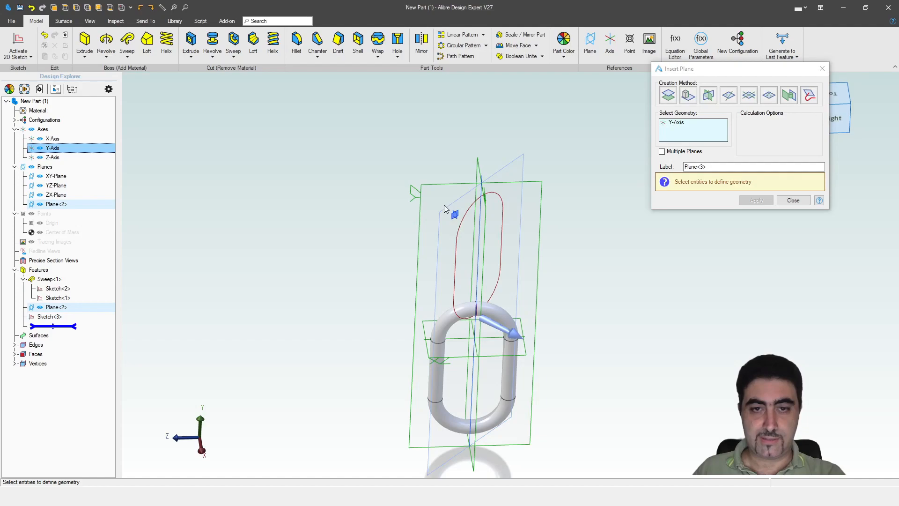
{"action": "left_click", "coordinate": [55, 307]}
{"action": "double_click", "coordinate": [756, 133]}
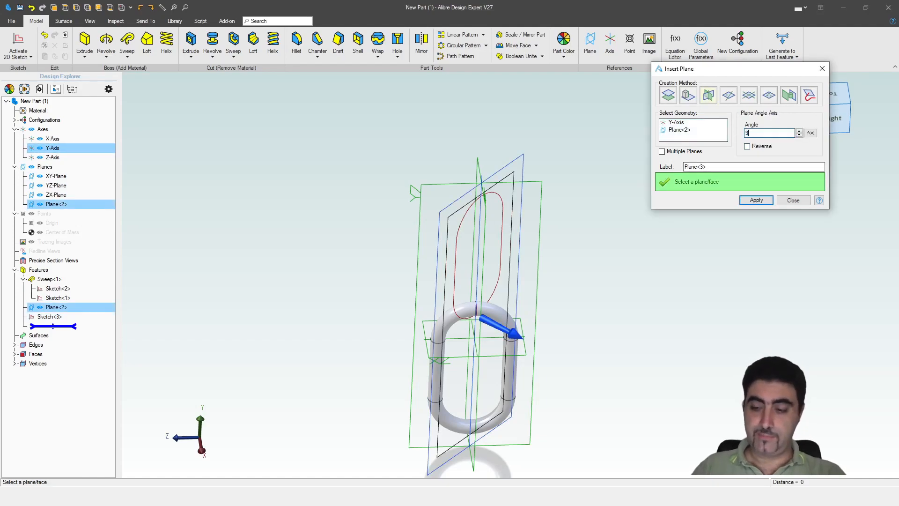
{"action": "type", "text": "90"}
{"action": "key", "text": "Return"}
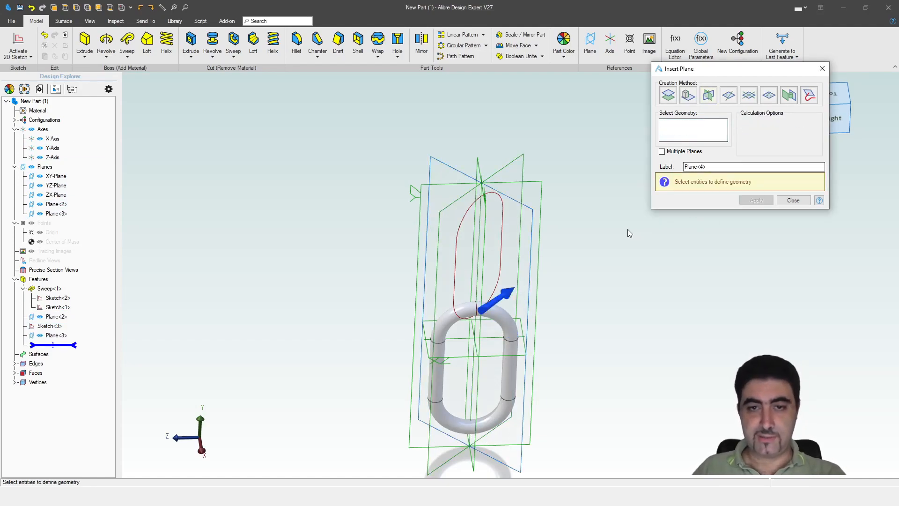
{"action": "left_click", "coordinate": [819, 200]}
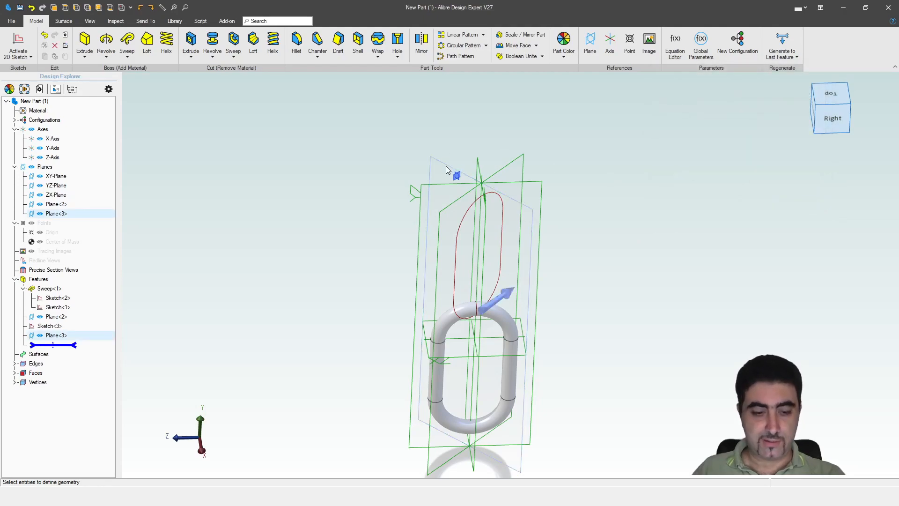
Step: Start a sketch on Plane<3> and project the oval path Sketch<3> into it as reference
{"action": "key", "text": "ctrl+k"}
{"action": "right_click_drag", "start_coordinate": [375, 174], "coordinate": [392, 187]}
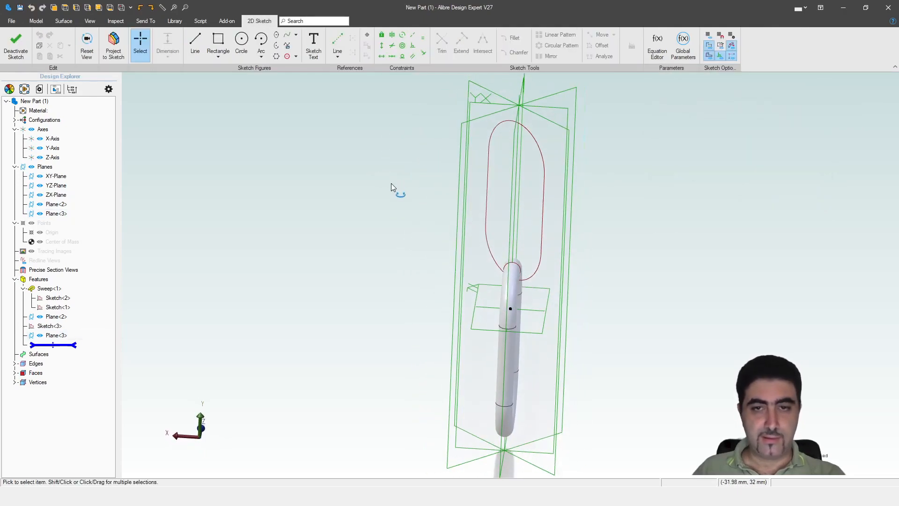
{"action": "middle_click_drag", "start_coordinate": [199, 119], "coordinate": [200, 148]}
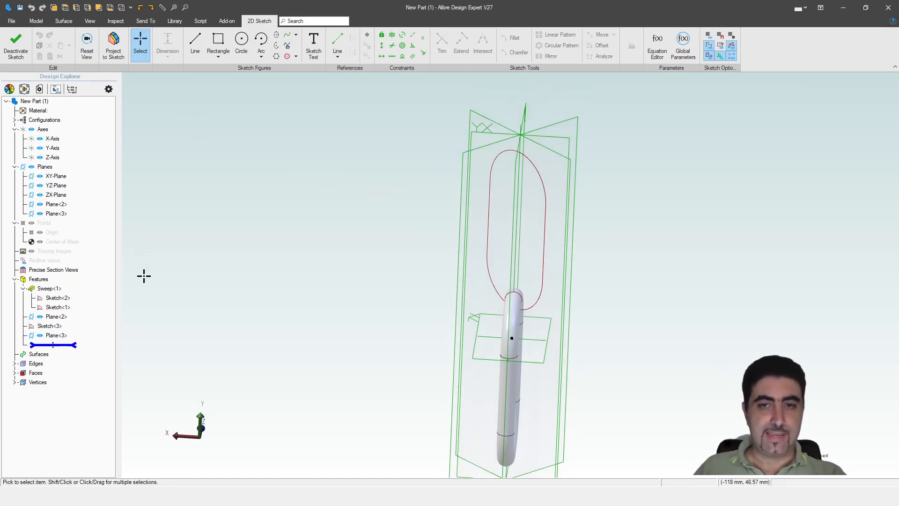
{"action": "left_click", "coordinate": [113, 44]}
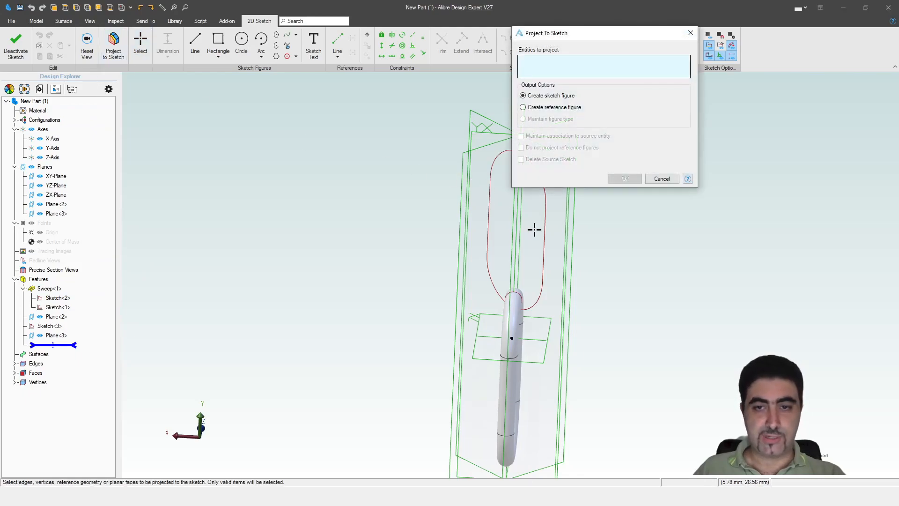
{"action": "left_click", "coordinate": [75, 329]}
{"action": "middle_click_drag", "start_coordinate": [407, 251], "coordinate": [327, 266]}
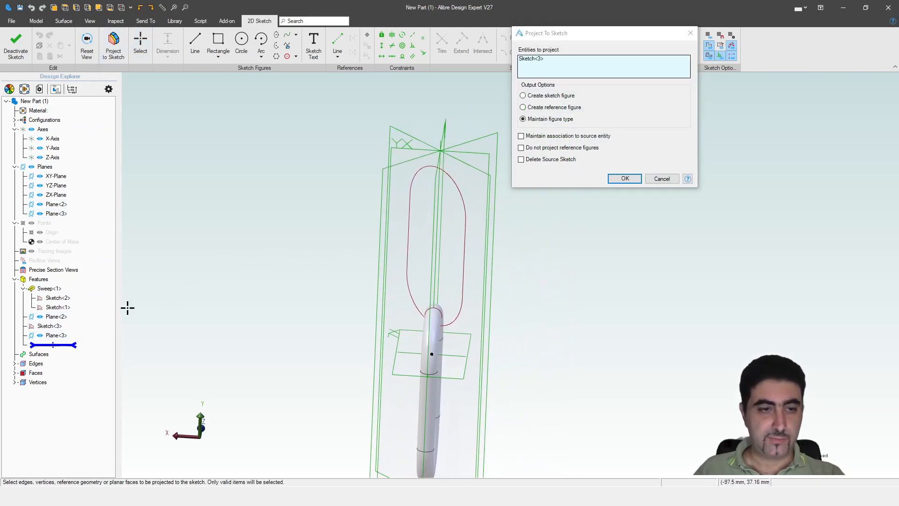
{"action": "left_click", "coordinate": [539, 108]}
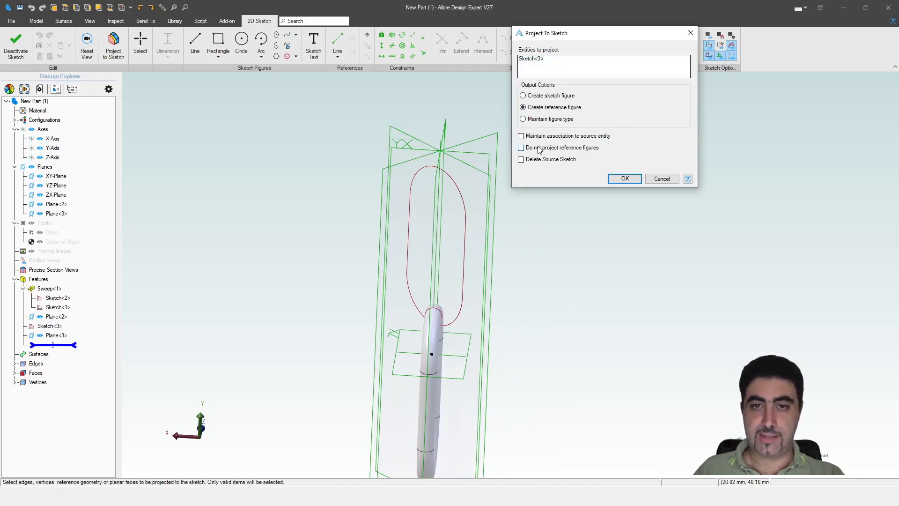
{"action": "left_click", "coordinate": [624, 179]}
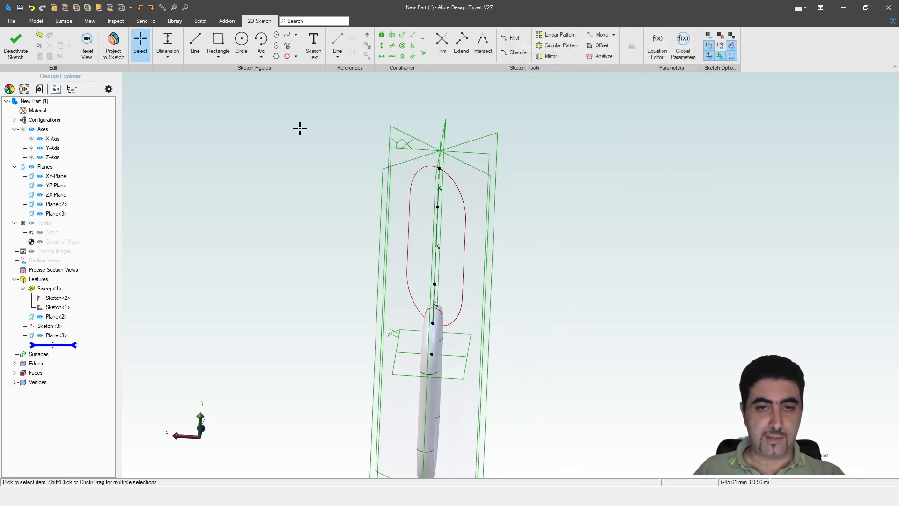
Step: Draw a circle at the path's top end with its diameter set equal to D3, then finish the sketch
{"action": "key", "text": "c"}
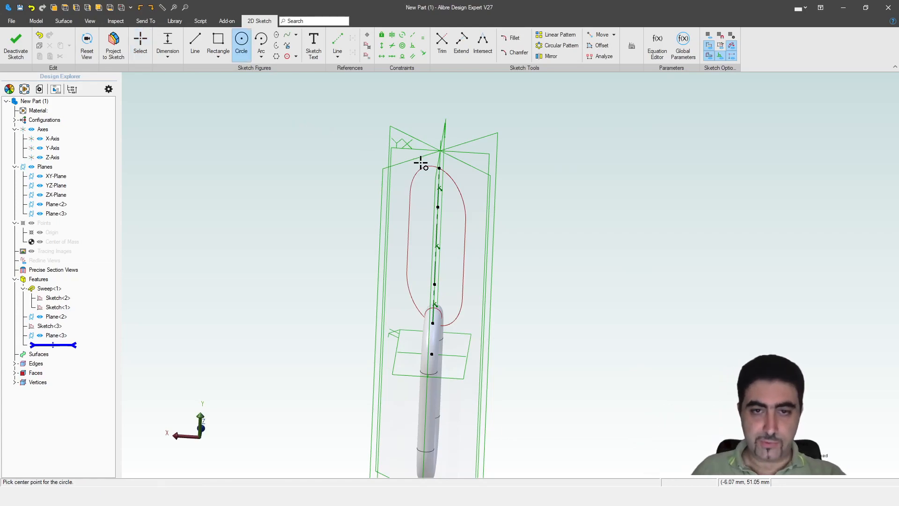
{"action": "left_click", "coordinate": [440, 169]}
{"action": "left_click", "coordinate": [493, 185]}
{"action": "key", "text": "Escape"}
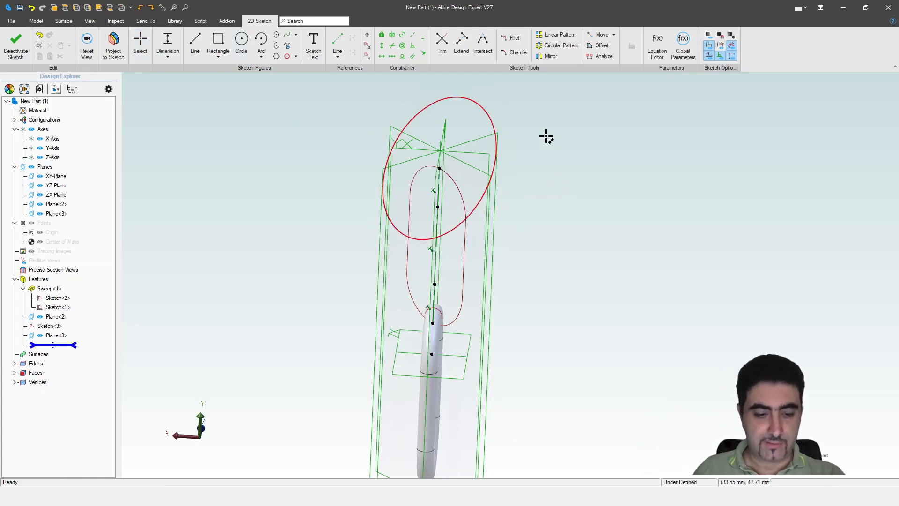
{"action": "left_click", "coordinate": [481, 104]}
{"action": "left_click", "coordinate": [567, 98]}
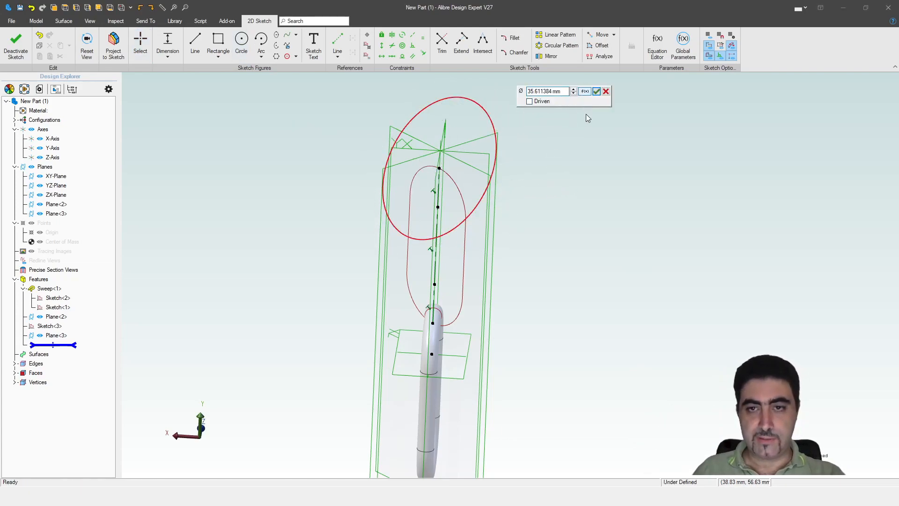
{"action": "left_click", "coordinate": [585, 91]}
{"action": "left_click", "coordinate": [504, 217]}
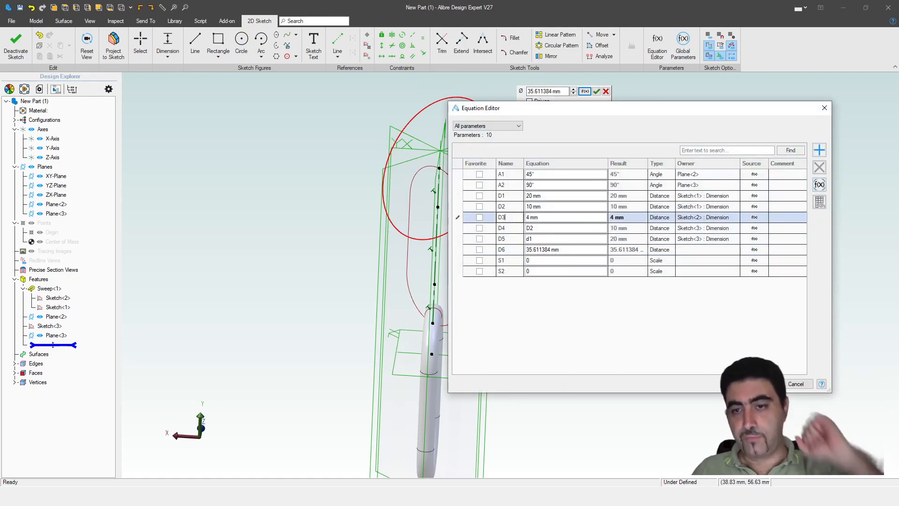
{"action": "key", "text": "Return"}
{"action": "left_click", "coordinate": [596, 91]}
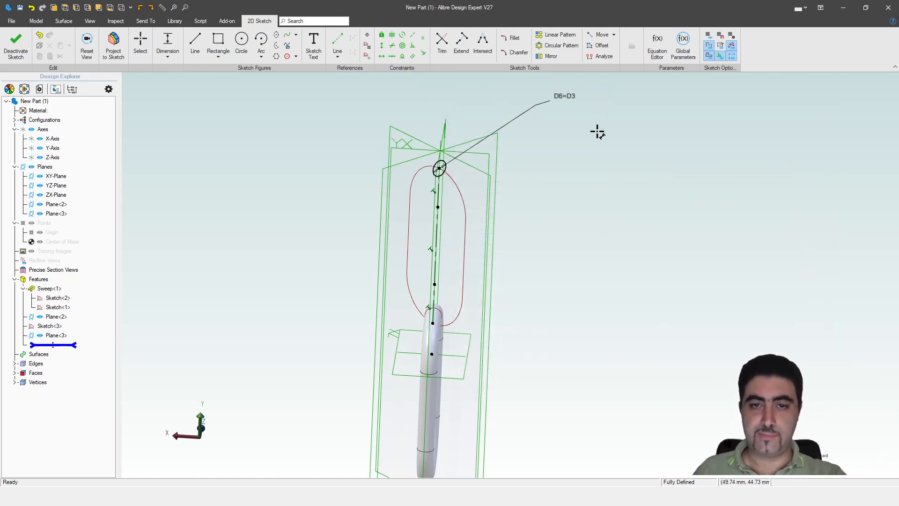
{"action": "left_click", "coordinate": [14, 52]}
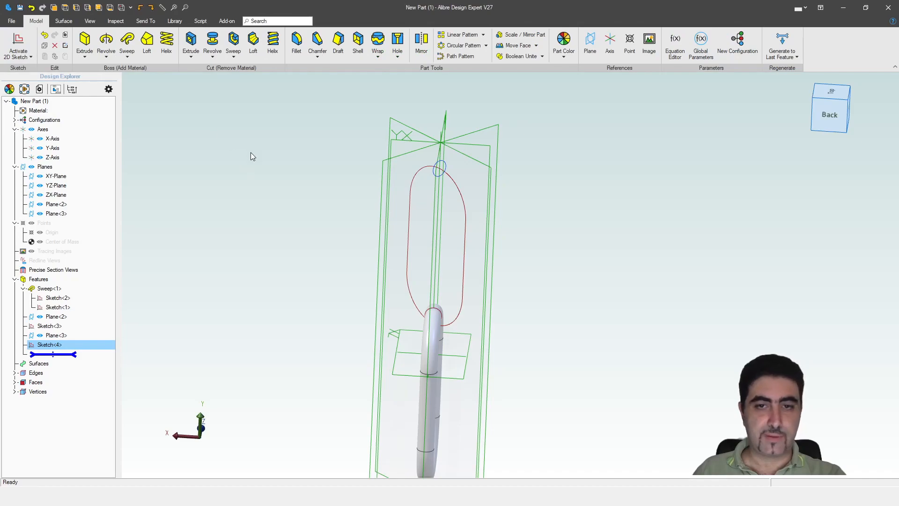
Step: Sweep the circle sketch Sketch<4> along the oval path Sketch<3> to create Sweep<4>
{"action": "left_click", "coordinate": [127, 41]}
{"action": "left_click", "coordinate": [452, 182]}
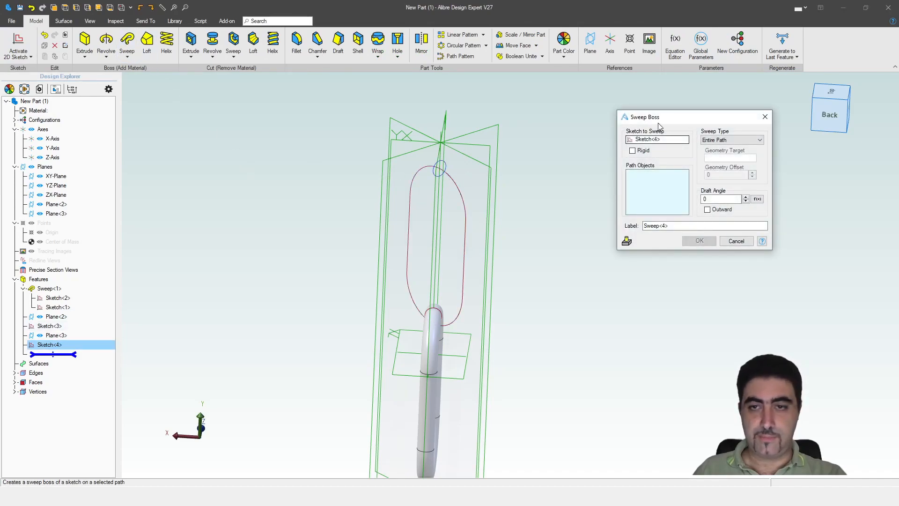
{"action": "left_click", "coordinate": [456, 190]}
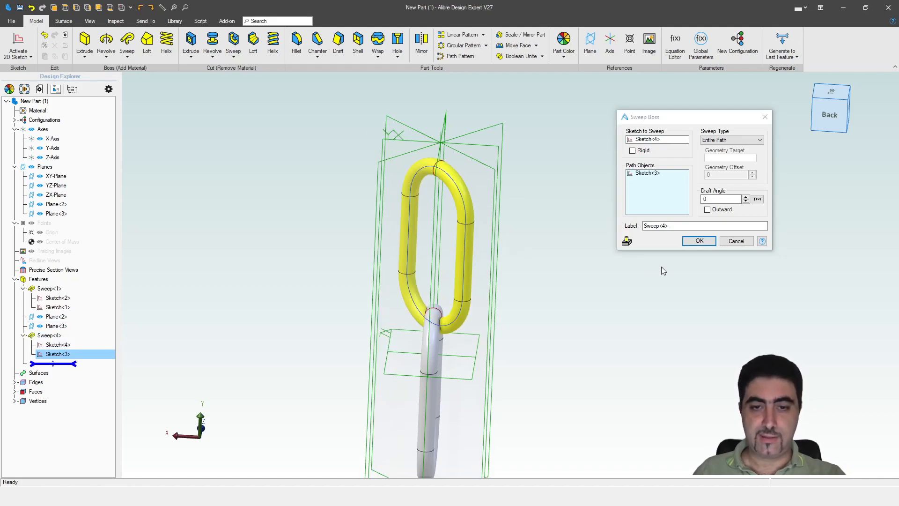
{"action": "middle_click_drag", "start_coordinate": [577, 285], "coordinate": [514, 301]}
{"action": "scroll", "coordinate": [450, 391], "scroll_direction": "up", "scroll_amount": 3}
{"action": "scroll", "coordinate": [449, 392], "scroll_direction": "up", "scroll_amount": 2}
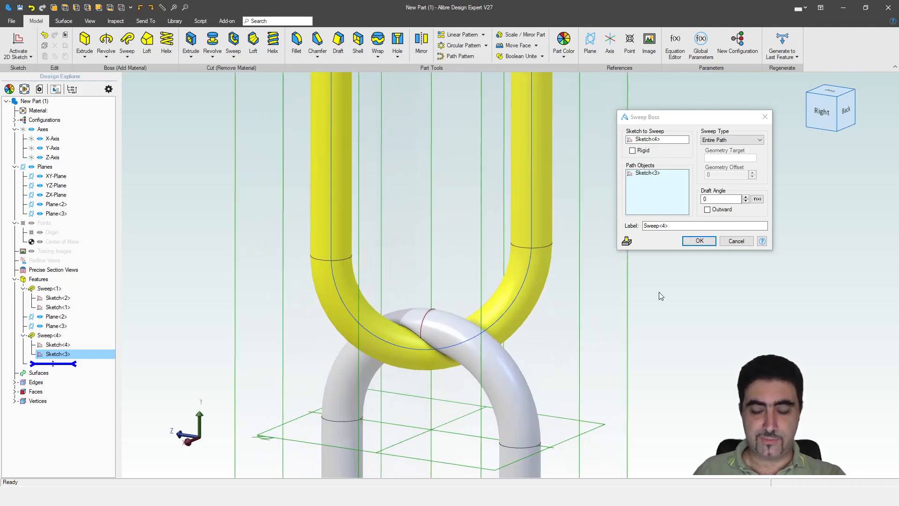
{"action": "left_click", "coordinate": [700, 241]}
{"action": "scroll", "coordinate": [515, 281], "scroll_direction": "down", "scroll_amount": 3}
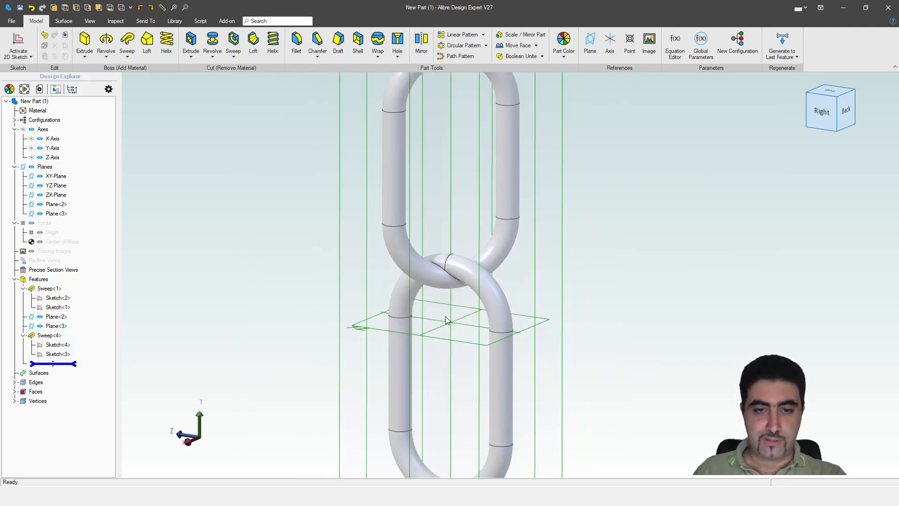
{"action": "scroll", "coordinate": [445, 247], "scroll_direction": "up", "scroll_amount": 3}
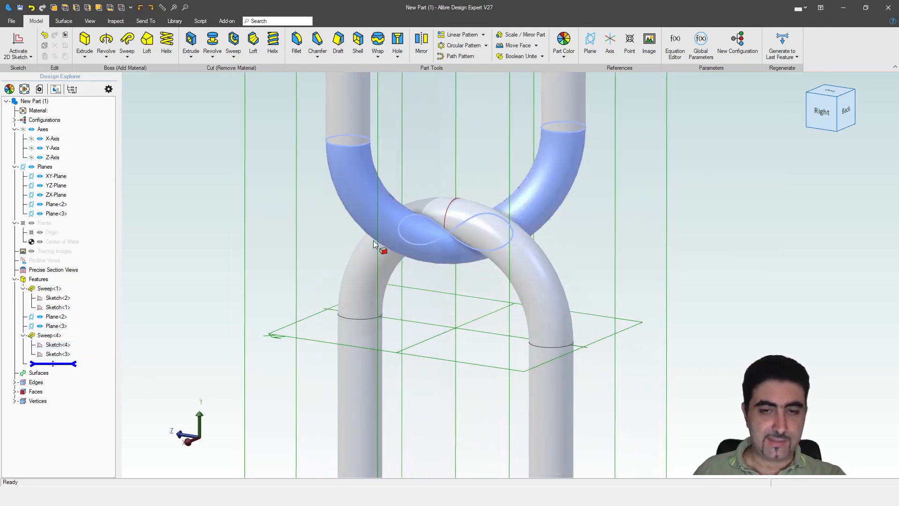
Step: Reopen Sketch<3> and delete the tangent constraint on the arc
{"action": "right_click", "coordinate": [80, 359]}
{"action": "left_click", "coordinate": [96, 363]}
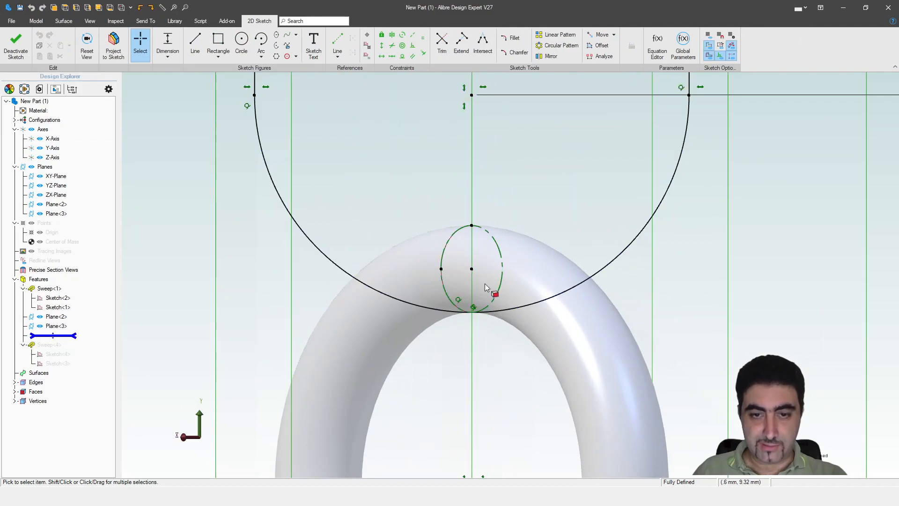
{"action": "left_click", "coordinate": [462, 295]}
{"action": "key", "text": "Delete"}
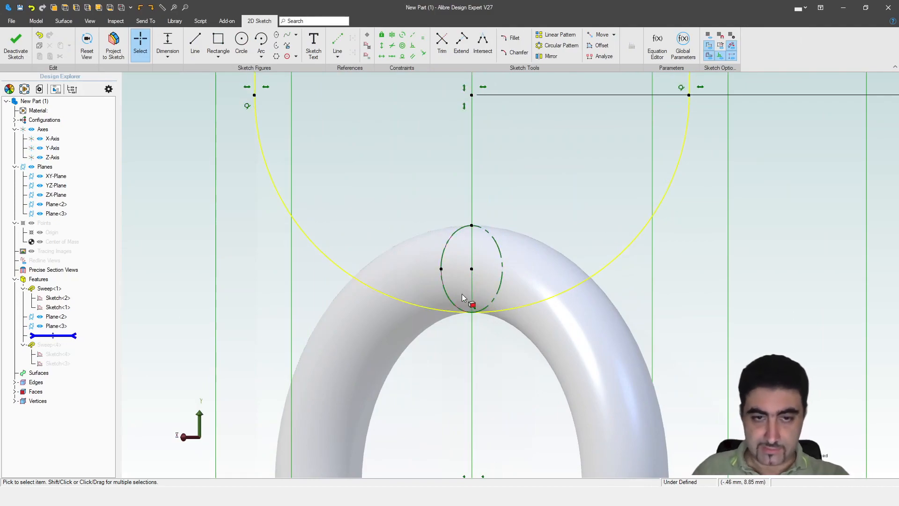
{"action": "mouse_move", "coordinate": [483, 93]}
{"action": "left_mouse_down"}
{"action": "mouse_move", "coordinate": [470, 106]}
{"action": "mouse_move", "coordinate": [470, 126]}
{"action": "left_mouse_up"}
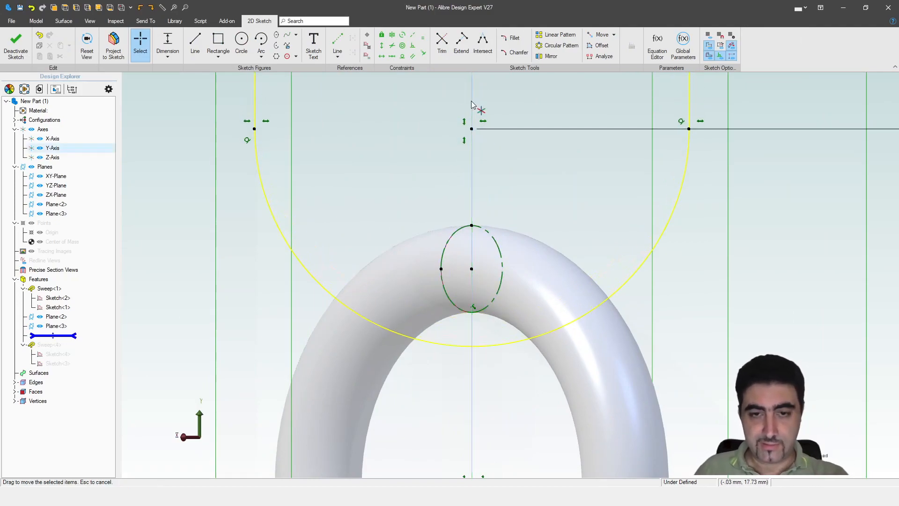
{"action": "scroll", "coordinate": [474, 106], "scroll_direction": "down", "scroll_amount": 3}
{"action": "scroll", "coordinate": [476, 224], "scroll_direction": "up", "scroll_amount": 4}
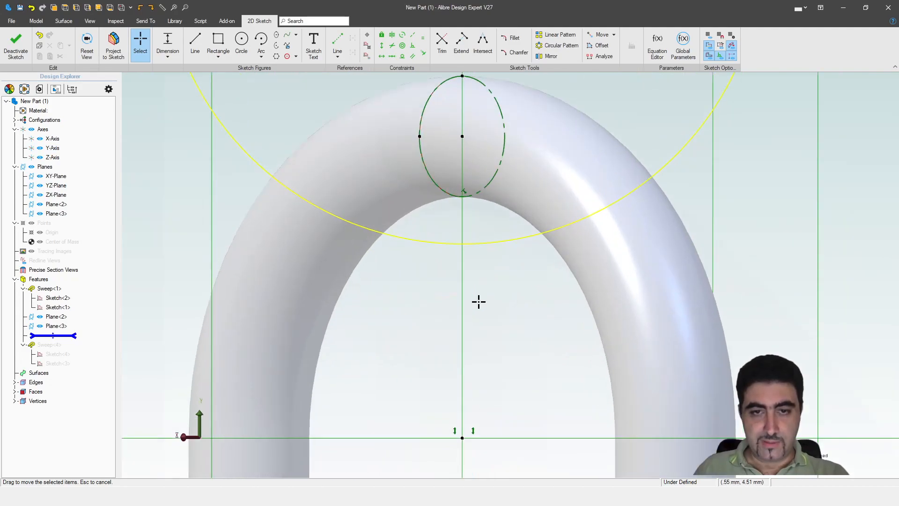
Step: Draw a vertical construction line from the ellipse's bottom point to the large arc
{"action": "key", "text": "l"}
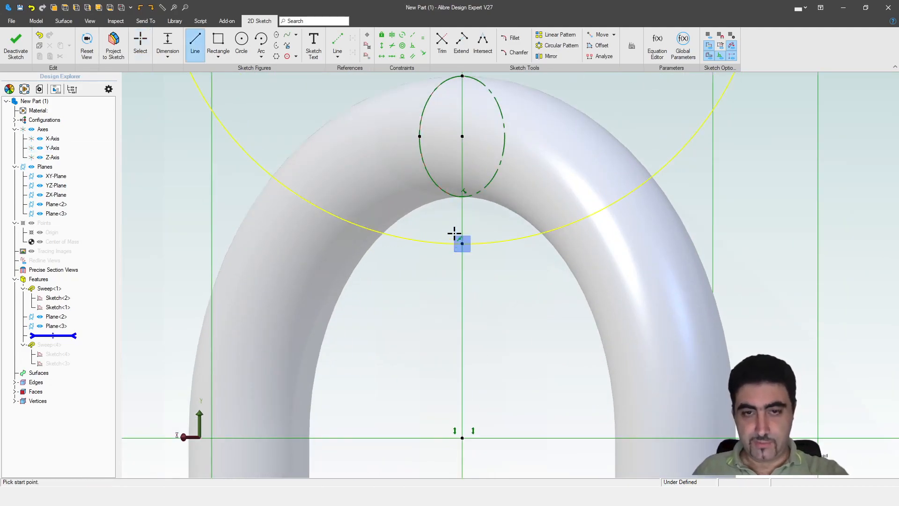
{"action": "left_click", "coordinate": [462, 197]}
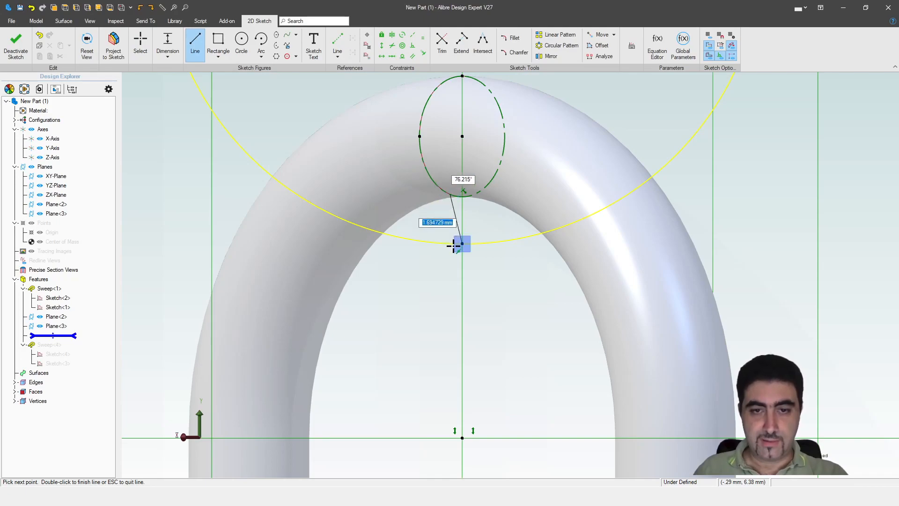
{"action": "left_click", "coordinate": [453, 246]}
{"action": "key", "text": "Escape"}
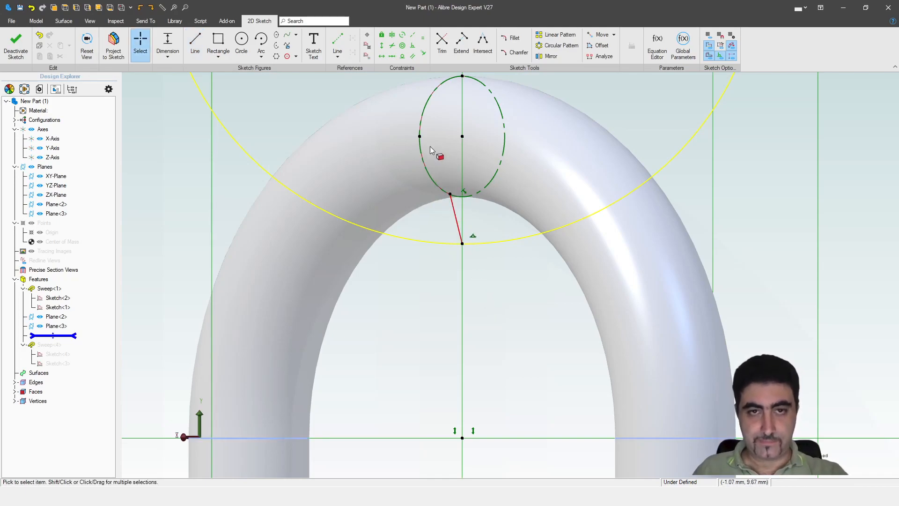
{"action": "right_click", "coordinate": [452, 214]}
{"action": "left_click", "coordinate": [487, 184]}
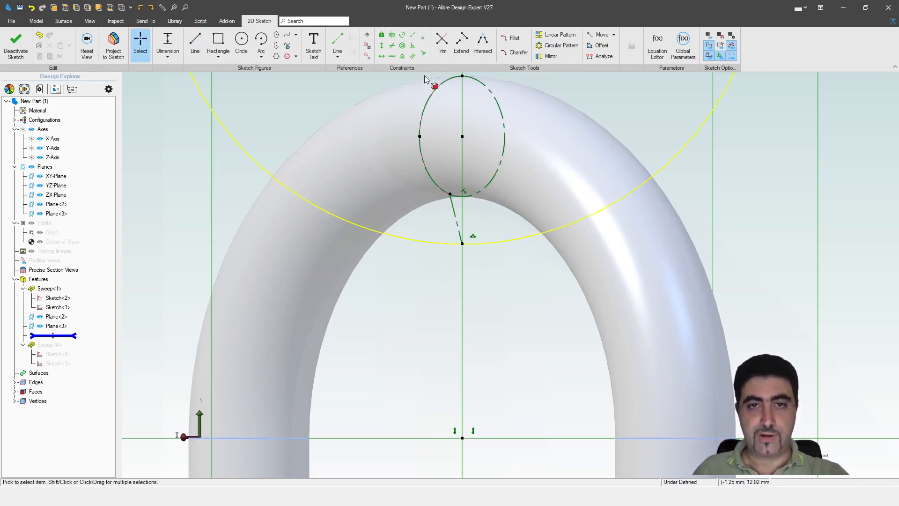
{"action": "left_click", "coordinate": [413, 57]}
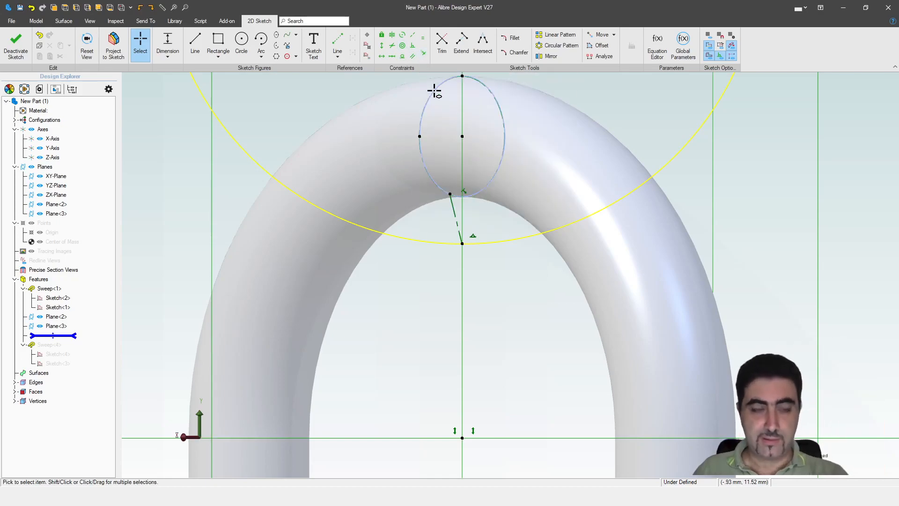
{"action": "left_click", "coordinate": [455, 219]}
{"action": "left_click", "coordinate": [464, 117]}
{"action": "key", "text": "Escape"}
{"action": "scroll", "coordinate": [470, 282], "scroll_direction": "down", "scroll_amount": 3}
Step: Dimension the construction line as D3/2 and exit the sketch so the link rebuilds
{"action": "key", "text": "d"}
{"action": "left_click", "coordinate": [465, 239]}
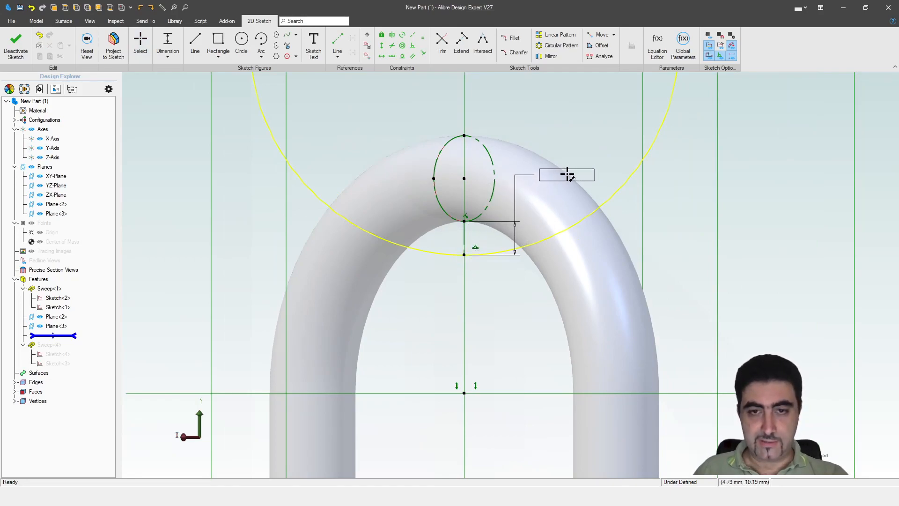
{"action": "left_click", "coordinate": [578, 167]}
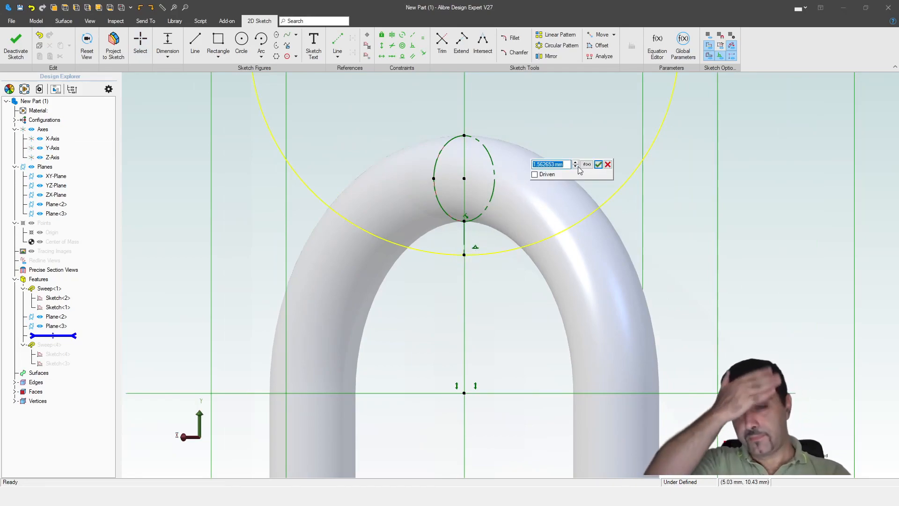
{"action": "left_click", "coordinate": [586, 167]}
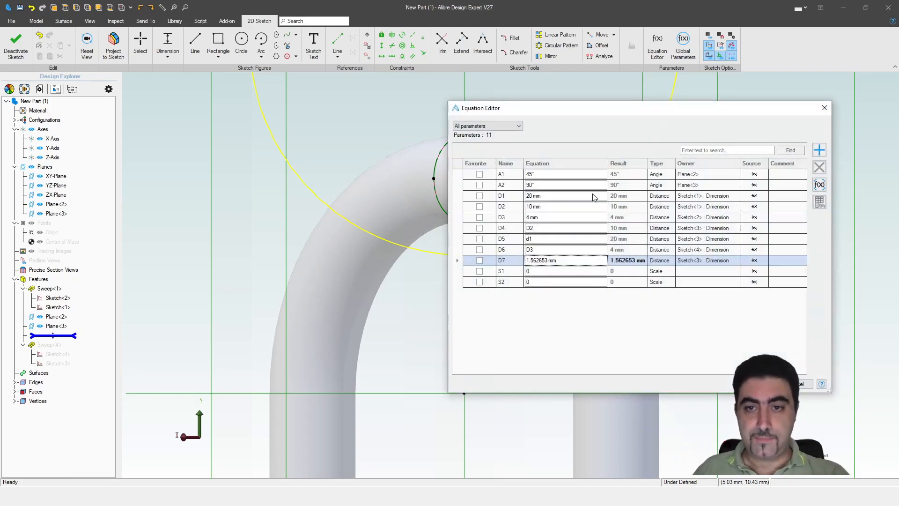
{"action": "left_click", "coordinate": [510, 220]}
{"action": "left_click", "coordinate": [760, 384]}
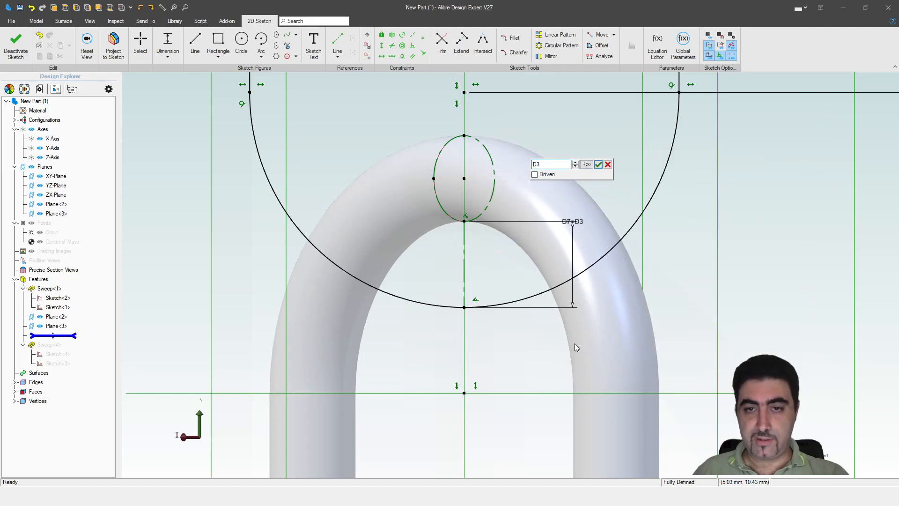
{"action": "type", "text": "0000"}
{"action": "key", "text": "BackSpace"}
{"action": "key", "text": "BackSpace"}
{"action": "key", "text": "BackSpace"}
{"action": "key", "text": "BackSpace"}
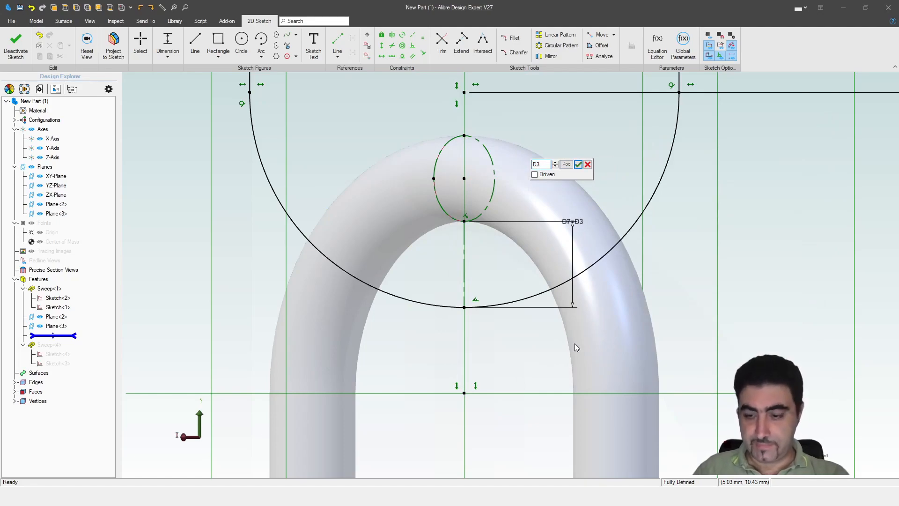
{"action": "type", "text": "/2"}
{"action": "key", "text": "Return"}
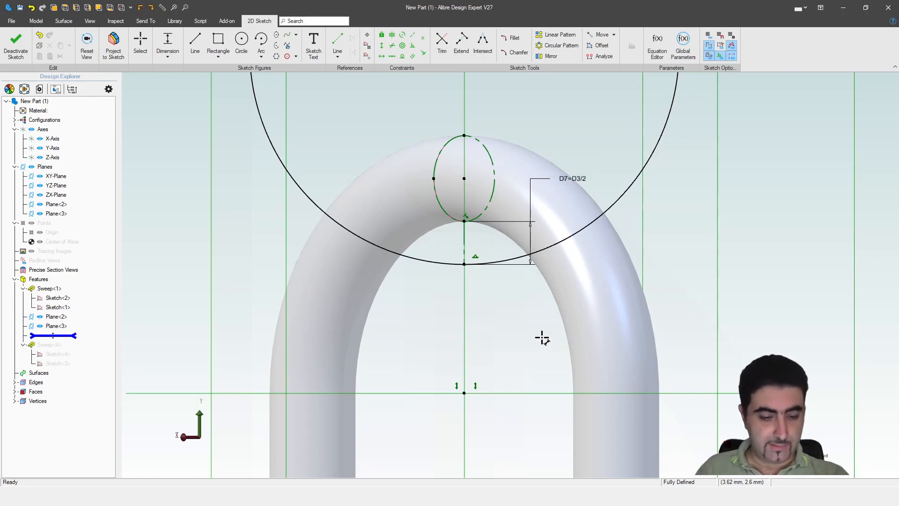
{"action": "key", "text": "Escape"}
{"action": "left_click", "coordinate": [696, 324]}
{"action": "mouse_move", "coordinate": [384, 268]}
{"action": "middle_mouse_down"}
{"action": "mouse_move", "coordinate": [502, 265]}
{"action": "mouse_move", "coordinate": [463, 268]}
{"action": "mouse_move", "coordinate": [478, 365]}
{"action": "mouse_move", "coordinate": [416, 346]}
{"action": "mouse_move", "coordinate": [435, 358]}
{"action": "mouse_move", "coordinate": [431, 368]}
{"action": "mouse_move", "coordinate": [439, 338]}
{"action": "mouse_move", "coordinate": [423, 317]}
{"action": "mouse_move", "coordinate": [390, 327]}
{"action": "mouse_move", "coordinate": [427, 353]}
{"action": "middle_mouse_up"}
{"action": "scroll", "coordinate": [490, 225], "scroll_direction": "down", "scroll_amount": 5}
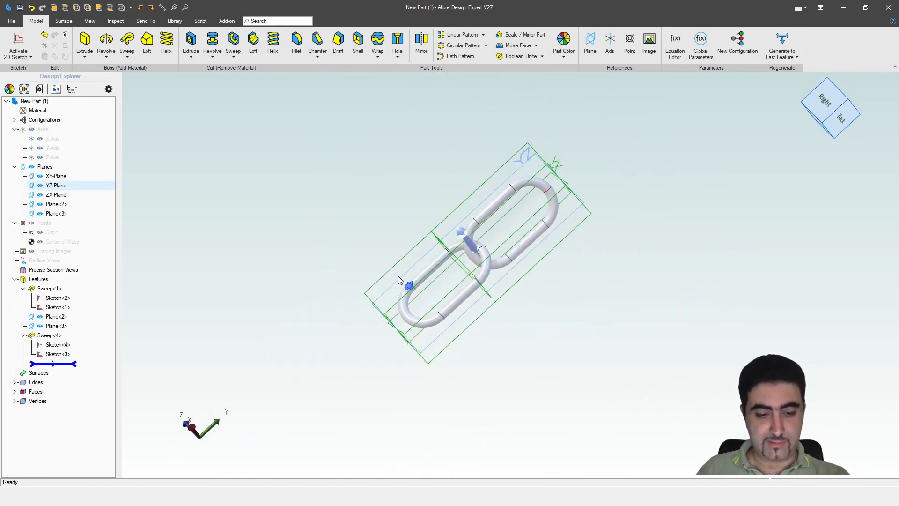
Step: Hide the reference planes and linear-pattern Sweep<1> and Sweep<4> along the Y-Axis
{"action": "key", "text": "ctrl+shift+p"}
{"action": "middle_click_drag", "start_coordinate": [333, 245], "coordinate": [421, 282]}
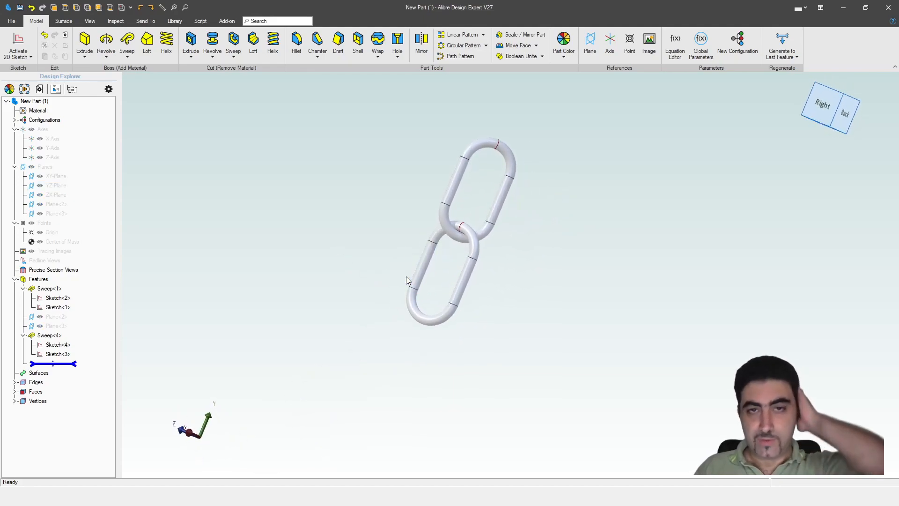
{"action": "left_click", "coordinate": [451, 38]}
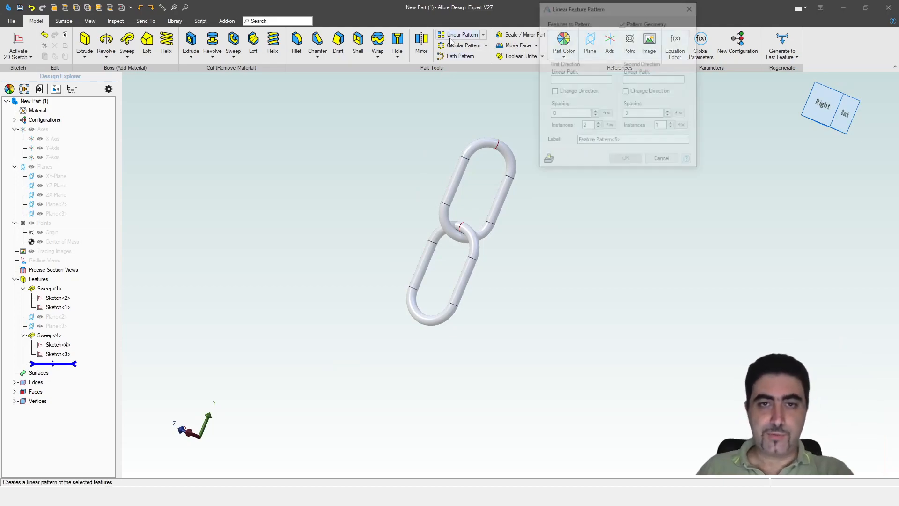
{"action": "left_click", "coordinate": [467, 230]}
{"action": "left_click", "coordinate": [463, 186]}
{"action": "scroll", "coordinate": [457, 337], "scroll_direction": "down", "scroll_amount": 5}
{"action": "scroll", "coordinate": [481, 294], "scroll_direction": "up", "scroll_amount": 5}
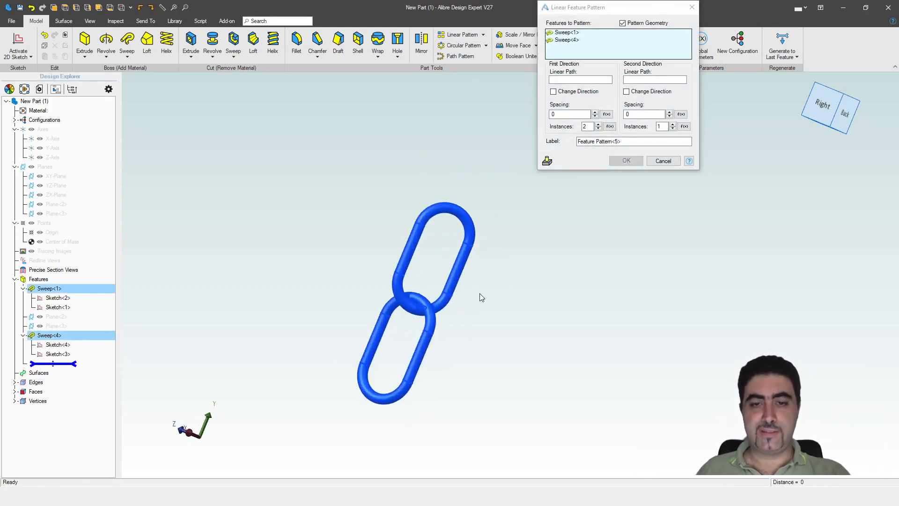
{"action": "left_click", "coordinate": [572, 81]}
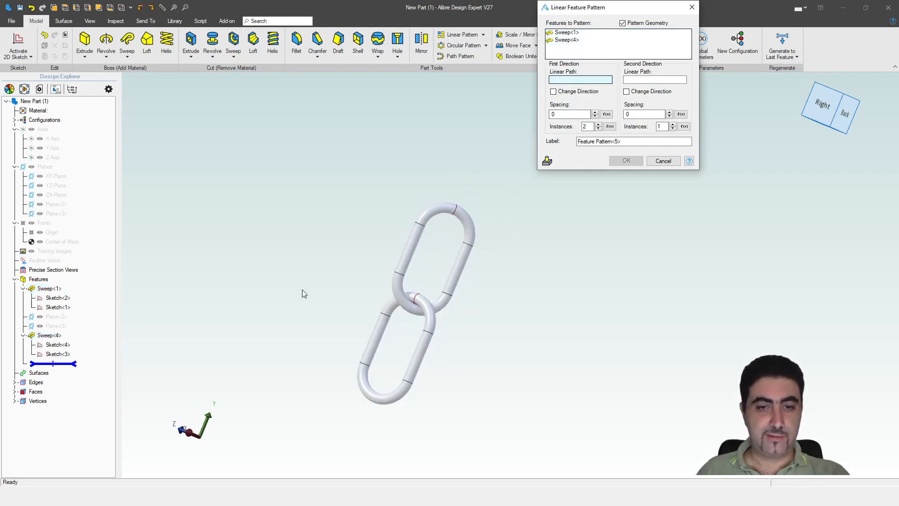
{"action": "left_click", "coordinate": [53, 148]}
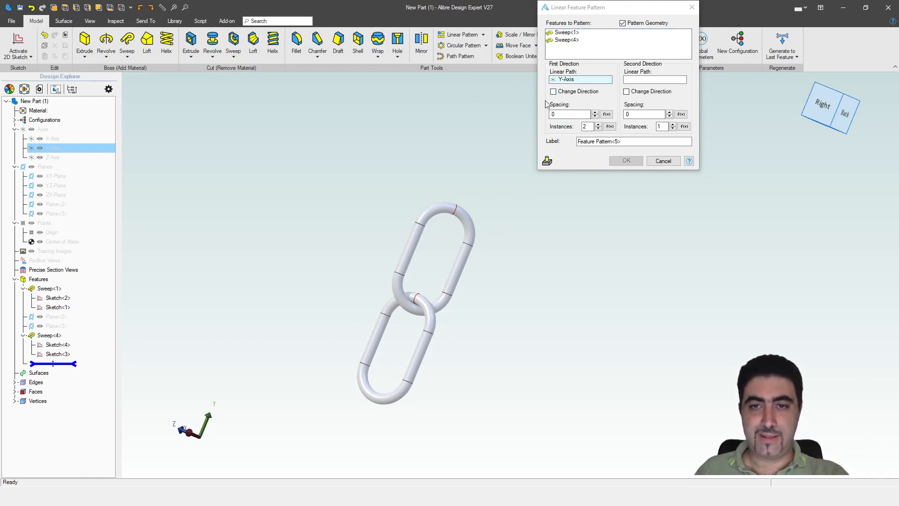
Step: Set the pattern spacing to 72 mm, trying 68 and 70 mm on the way
{"action": "left_click", "coordinate": [571, 114]}
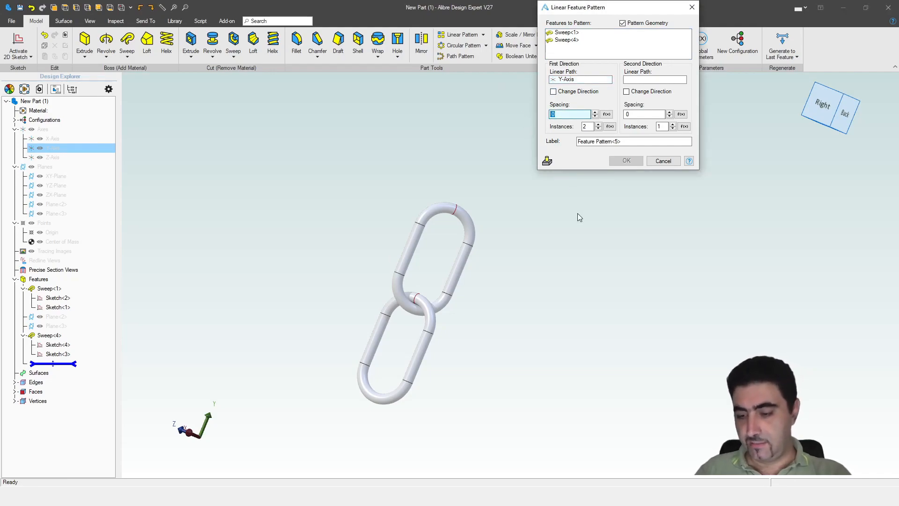
{"action": "type", "text": "68"}
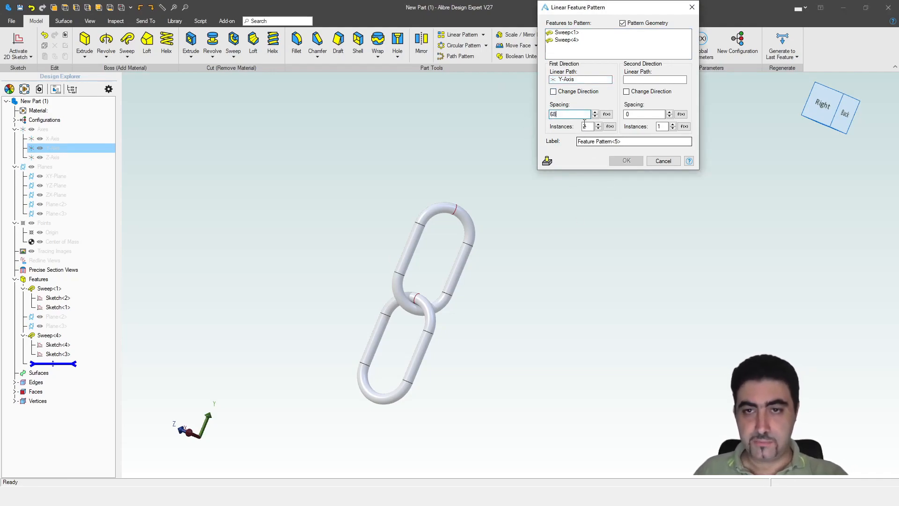
{"action": "key", "text": "Tab"}
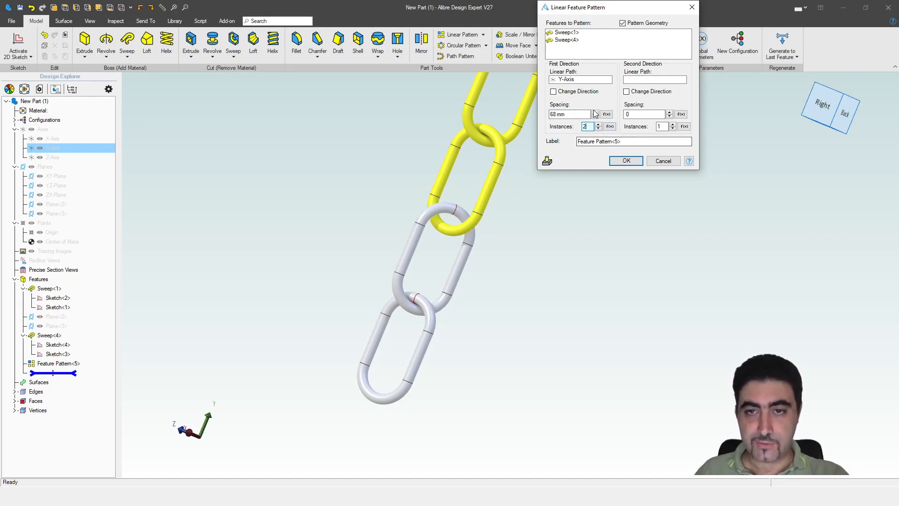
{"action": "left_click_drag", "start_coordinate": [573, 114], "coordinate": [512, 107]}
{"action": "left_click", "coordinate": [603, 143]}
{"action": "left_click_drag", "start_coordinate": [581, 114], "coordinate": [551, 114]}
{"action": "type", "text": "72"}
{"action": "left_click", "coordinate": [603, 142]}
Step: Inspect how the patterned copies interlock, then cancel the pattern
{"action": "scroll", "coordinate": [510, 229], "scroll_direction": "up", "scroll_amount": 5}
{"action": "middle_click_drag", "start_coordinate": [509, 227], "coordinate": [498, 202]}
{"action": "scroll", "coordinate": [497, 203], "scroll_direction": "down", "scroll_amount": 5}
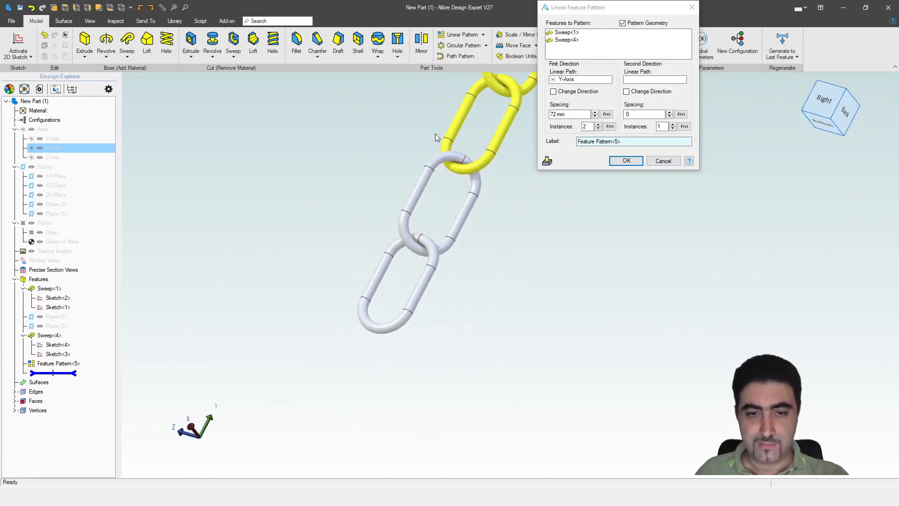
{"action": "scroll", "coordinate": [513, 302], "scroll_direction": "down", "scroll_amount": 5}
{"action": "scroll", "coordinate": [594, 226], "scroll_direction": "up", "scroll_amount": 4}
{"action": "left_click", "coordinate": [673, 167]}
{"action": "left_click", "coordinate": [668, 163]}
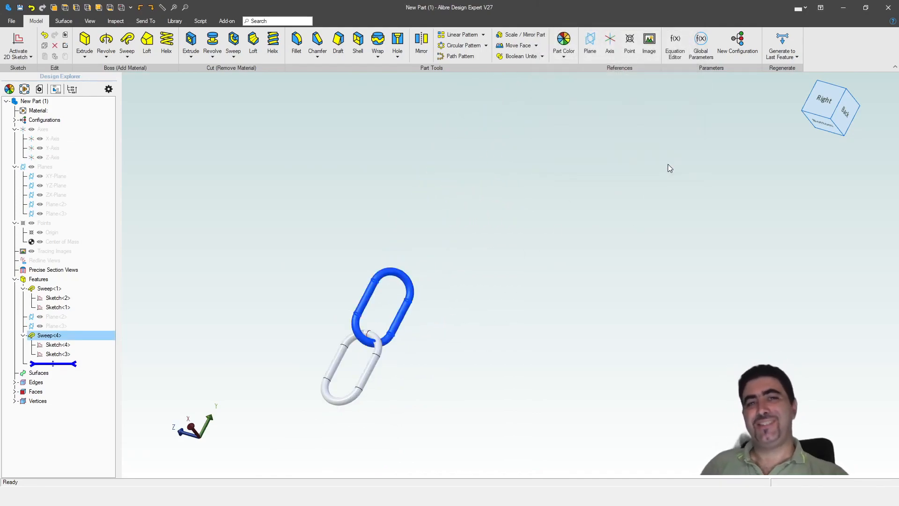
Step: Start a new 2D sketch on the YZ-Plane with the grid hidden
{"action": "left_click", "coordinate": [540, 261]}
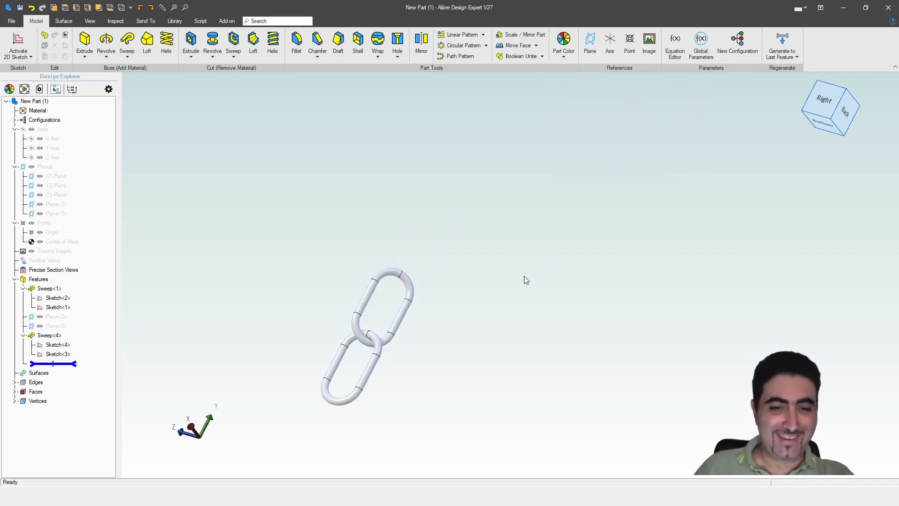
{"action": "middle_click_drag", "start_coordinate": [426, 232], "coordinate": [417, 216]}
{"action": "scroll", "coordinate": [418, 215], "scroll_direction": "down", "scroll_amount": 3}
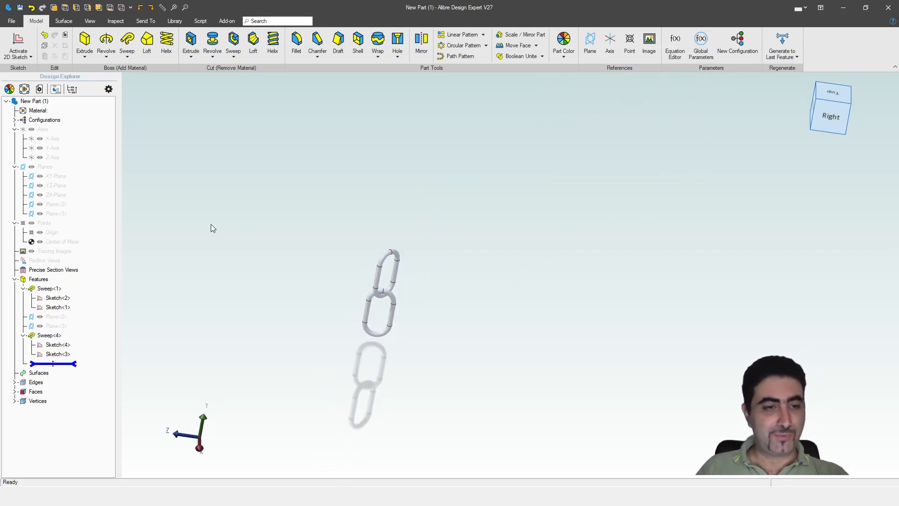
{"action": "middle_click_drag", "start_coordinate": [140, 231], "coordinate": [244, 311]}
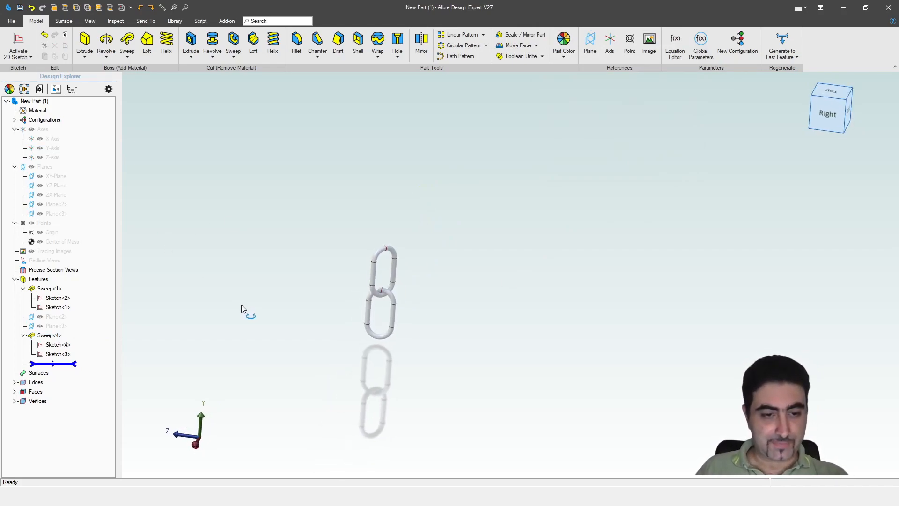
{"action": "scroll", "coordinate": [245, 311], "scroll_direction": "up", "scroll_amount": 3}
{"action": "left_click", "coordinate": [61, 185]}
{"action": "key", "text": "ctrl+k"}
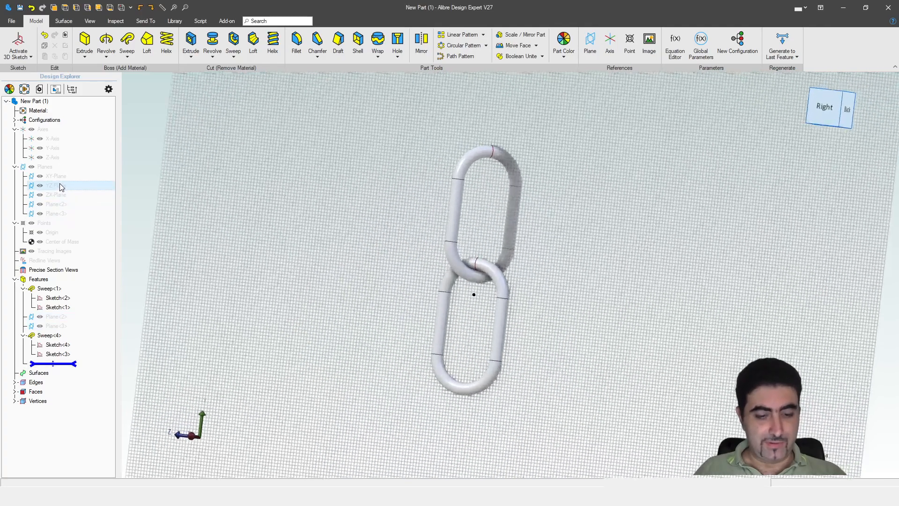
{"action": "scroll", "coordinate": [273, 283], "scroll_direction": "down", "scroll_amount": 3}
{"action": "scroll", "coordinate": [688, 225], "scroll_direction": "down", "scroll_amount": 2}
{"action": "left_click", "coordinate": [709, 35]}
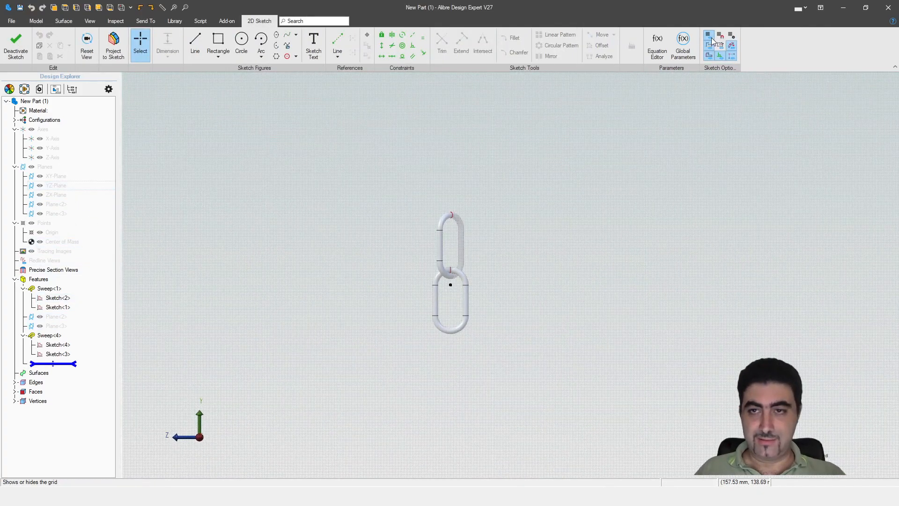
Step: Draw a 72 mm vertical line up from the chain links' centre
{"action": "scroll", "coordinate": [430, 332], "scroll_direction": "down", "scroll_amount": 2}
{"action": "scroll", "coordinate": [432, 185], "scroll_direction": "up", "scroll_amount": 3}
{"action": "key", "text": "l"}
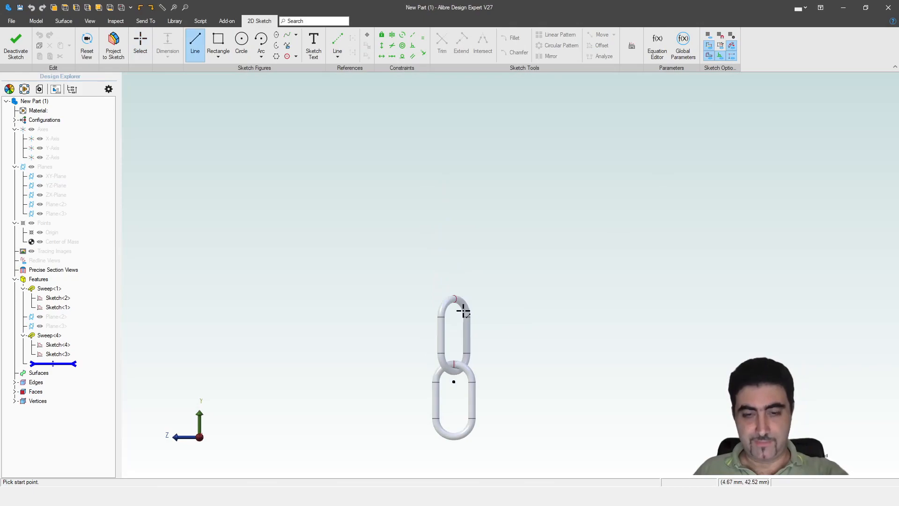
{"action": "left_click", "coordinate": [457, 382]}
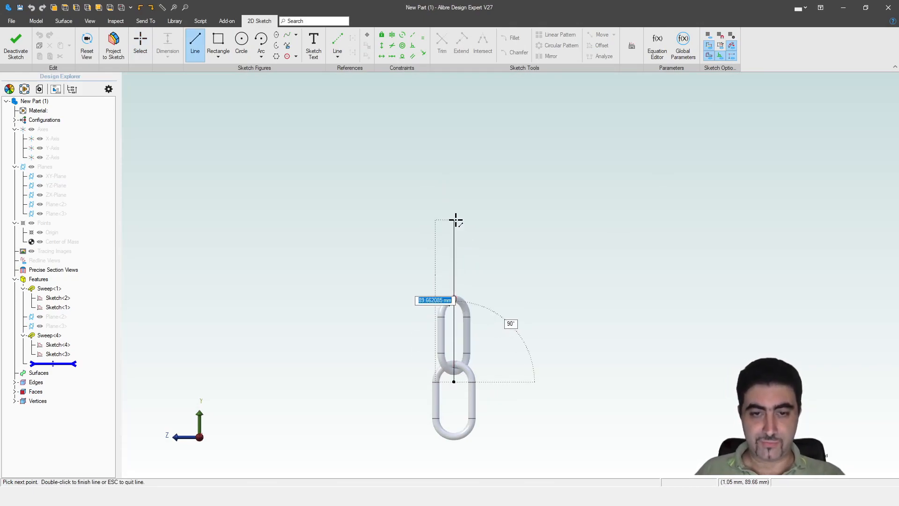
{"action": "type", "text": "72"}
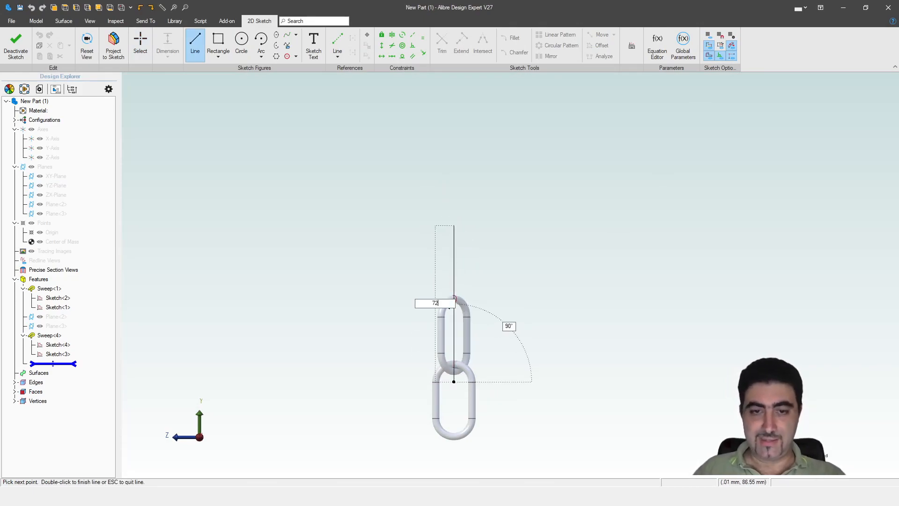
{"action": "key", "text": "Return"}
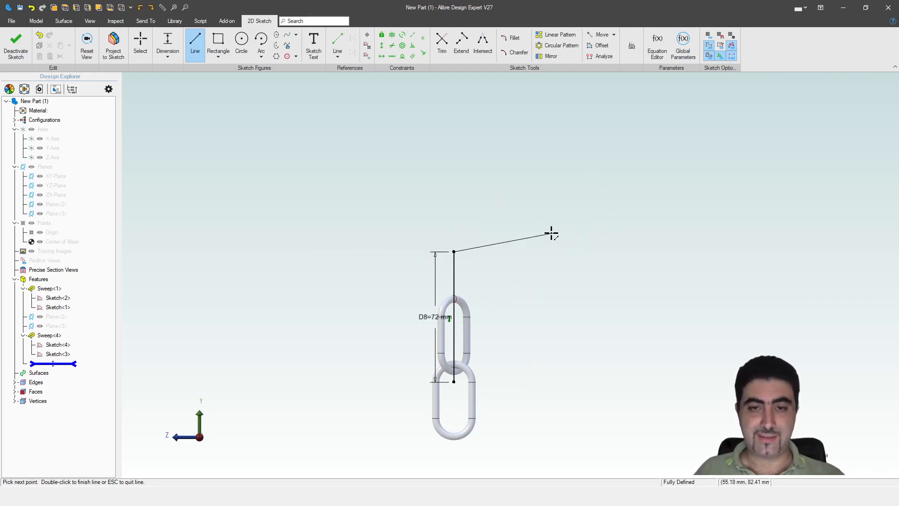
{"action": "key", "text": "Escape"}
{"action": "key", "text": "Escape"}
{"action": "left_click_drag", "start_coordinate": [426, 317], "coordinate": [381, 316]}
{"action": "scroll", "coordinate": [315, 322], "scroll_direction": "down", "scroll_amount": 2}
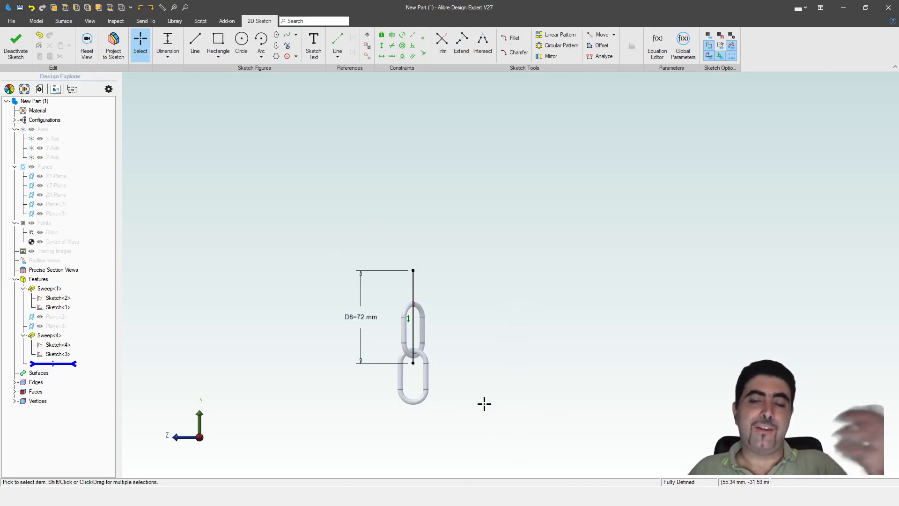
Step: Draw a spiralling spline from the line's top end inward, then exit the sketch
{"action": "left_click", "coordinate": [288, 36]}
{"action": "scroll", "coordinate": [309, 270], "scroll_direction": "down", "scroll_amount": 4}
{"action": "left_click", "coordinate": [351, 270]}
{"action": "scroll", "coordinate": [394, 301], "scroll_direction": "down", "scroll_amount": 3}
{"action": "left_click", "coordinate": [384, 171]}
{"action": "left_click", "coordinate": [518, 98]}
{"action": "left_click", "coordinate": [703, 230]}
{"action": "left_click", "coordinate": [691, 372]}
{"action": "left_click", "coordinate": [491, 429]}
{"action": "left_click", "coordinate": [428, 240]}
{"action": "left_click", "coordinate": [570, 196]}
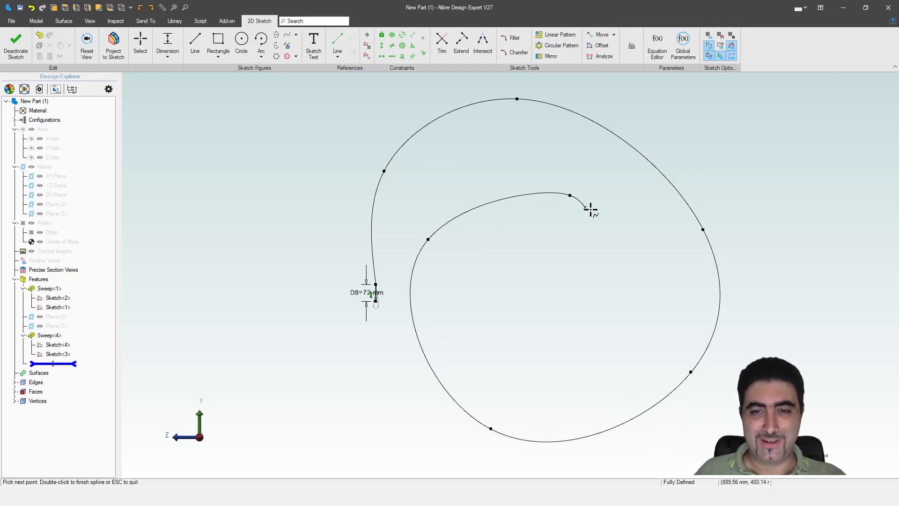
{"action": "double_click", "coordinate": [638, 281]}
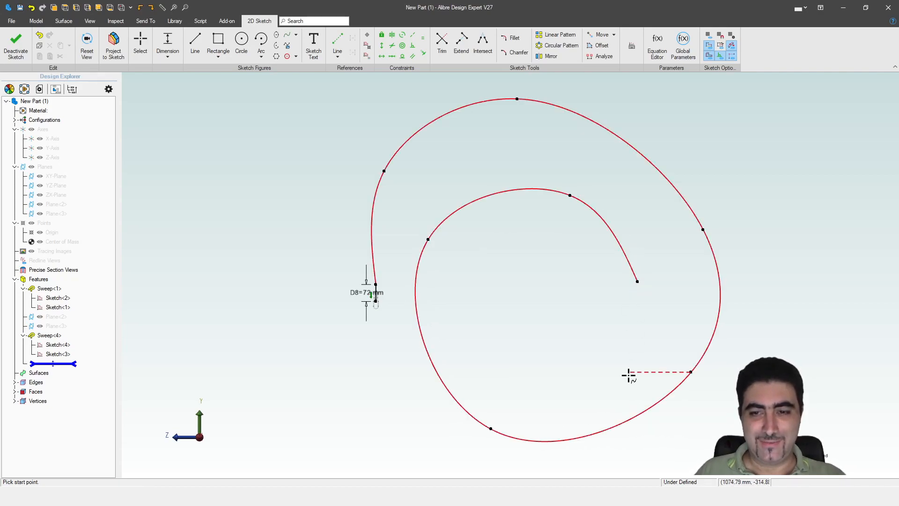
{"action": "left_click", "coordinate": [16, 45]}
Step: Dismiss the sketch warning and start a Path Pattern of Sweep<1> and Sweep<4>
{"action": "left_click", "coordinate": [643, 194]}
{"action": "middle_click_drag", "start_coordinate": [478, 333], "coordinate": [466, 302]}
{"action": "scroll", "coordinate": [468, 267], "scroll_direction": "down", "scroll_amount": 3}
{"action": "scroll", "coordinate": [472, 353], "scroll_direction": "up", "scroll_amount": 3}
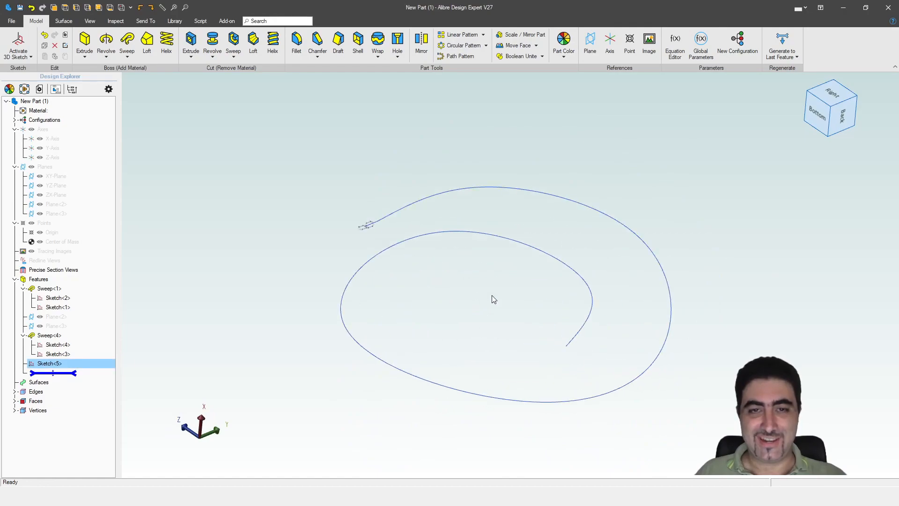
{"action": "left_click", "coordinate": [460, 57]}
{"action": "scroll", "coordinate": [366, 157], "scroll_direction": "up", "scroll_amount": 4}
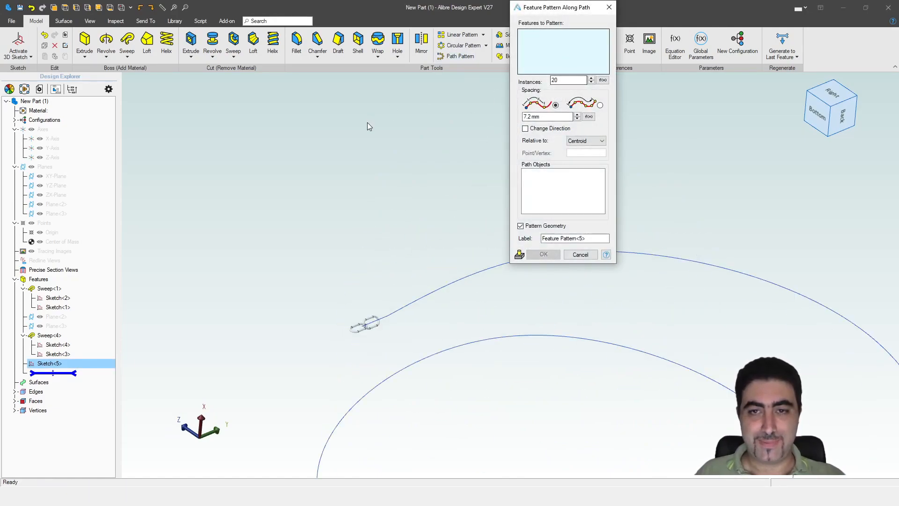
{"action": "scroll", "coordinate": [351, 323], "scroll_direction": "up", "scroll_amount": 3}
{"action": "left_click", "coordinate": [359, 296]}
{"action": "left_click", "coordinate": [425, 257]}
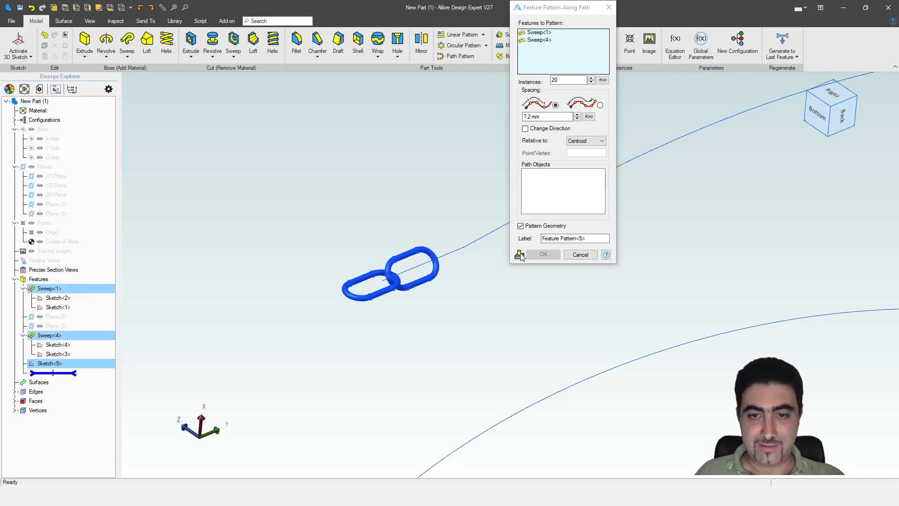
Step: Set the pattern spacing to 72 mm along the spiral Sketch<5> path
{"action": "triple_click", "coordinate": [545, 116]}
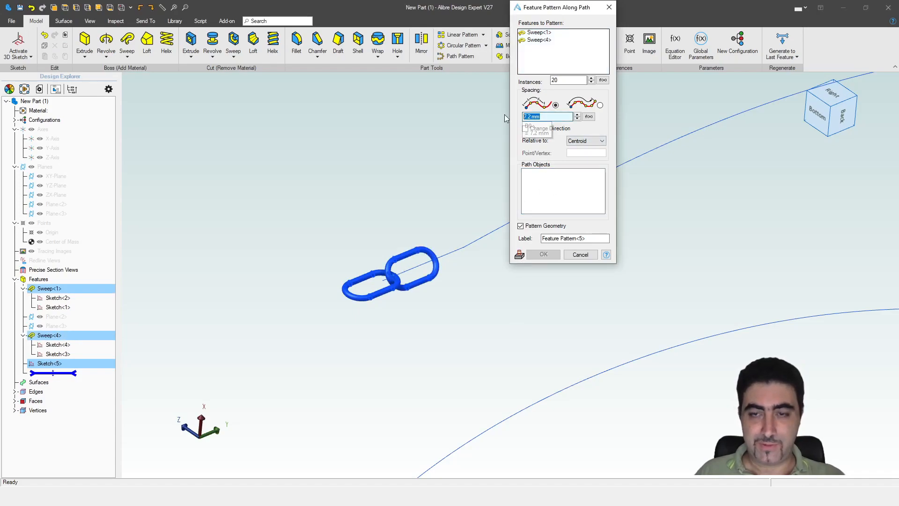
{"action": "type", "text": "72"}
{"action": "key", "text": "Tab"}
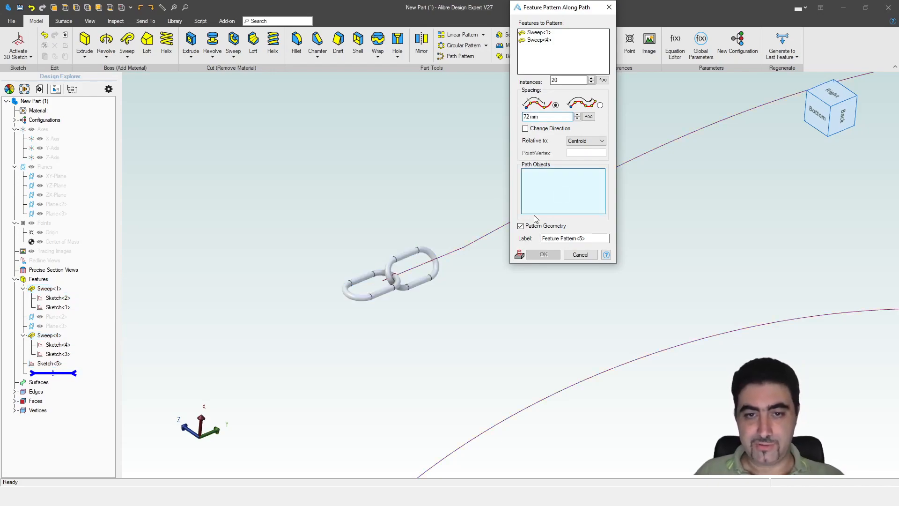
{"action": "left_click", "coordinate": [415, 270]}
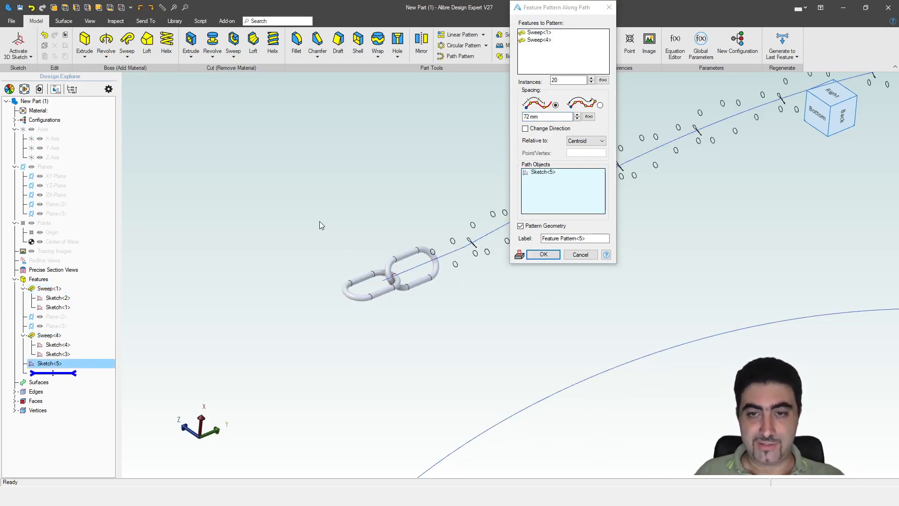
{"action": "scroll", "coordinate": [319, 226], "scroll_direction": "down", "scroll_amount": 13}
{"action": "scroll", "coordinate": [468, 211], "scroll_direction": "up", "scroll_amount": 4}
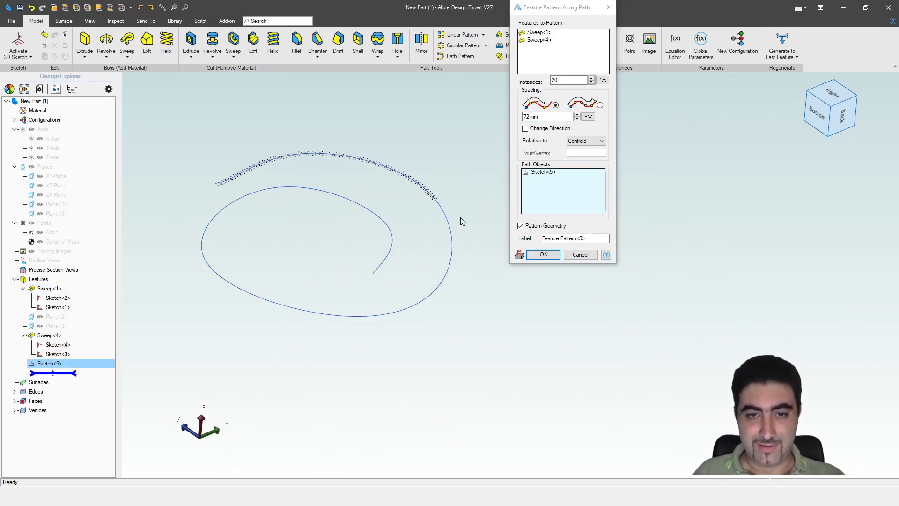
{"action": "scroll", "coordinate": [463, 216], "scroll_direction": "up", "scroll_amount": 3}
{"action": "middle_click_drag", "start_coordinate": [367, 171], "coordinate": [427, 227]}
Step: Raise the instance count to 82 and apply the path pattern
{"action": "left_click", "coordinate": [591, 78]}
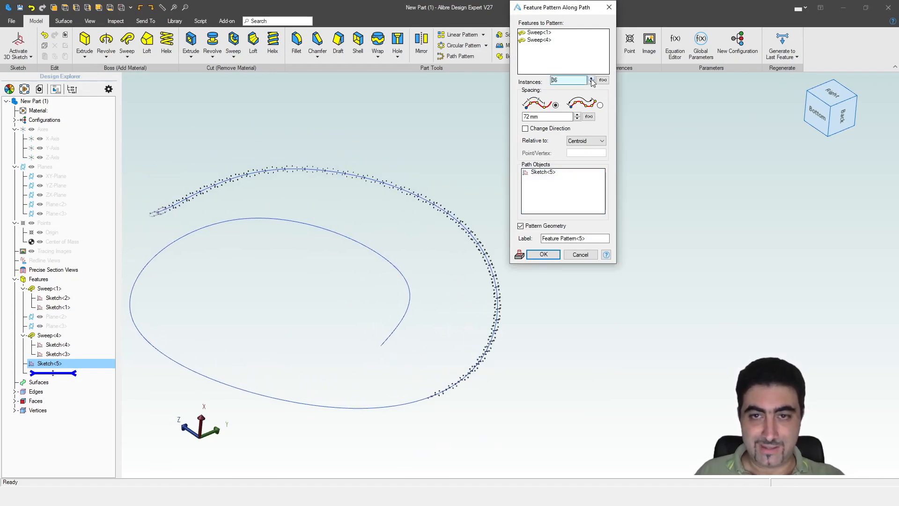
{"action": "left_click", "coordinate": [592, 78]}
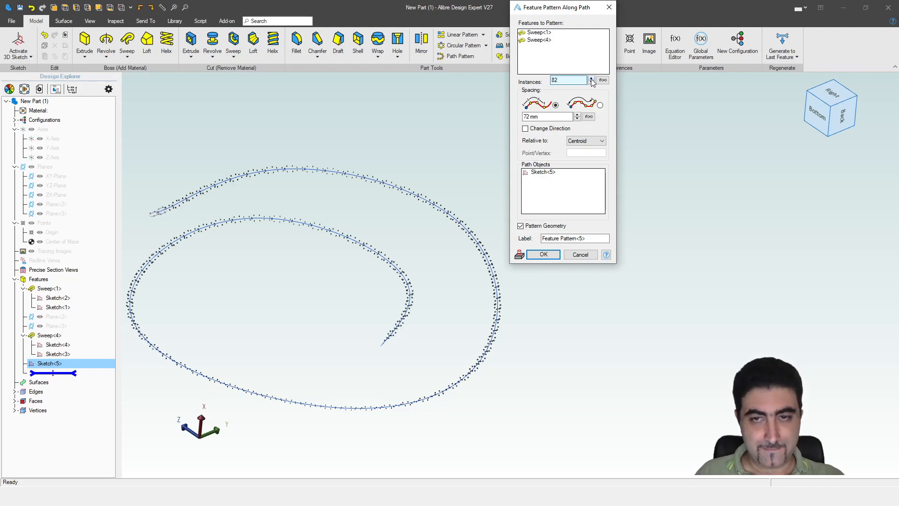
{"action": "left_click", "coordinate": [592, 78]}
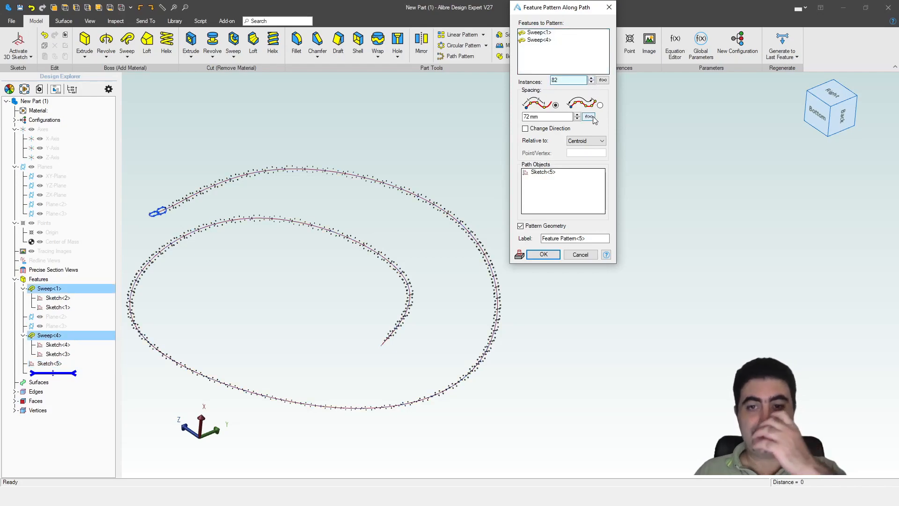
{"action": "left_click", "coordinate": [542, 257]}
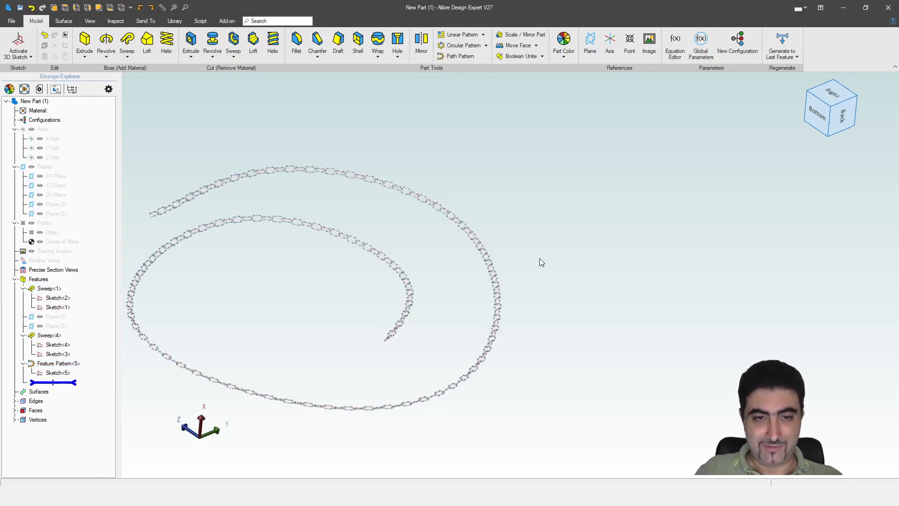
{"action": "scroll", "coordinate": [158, 190], "scroll_direction": "up", "scroll_amount": 8}
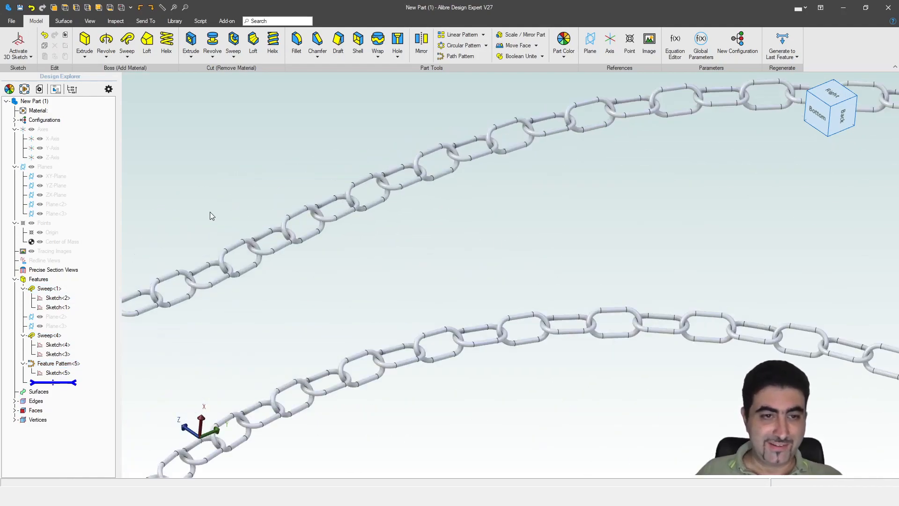
{"action": "scroll", "coordinate": [345, 252], "scroll_direction": "down", "scroll_amount": 3}
{"action": "middle_click_drag", "start_coordinate": [484, 234], "coordinate": [501, 218]}
{"action": "scroll", "coordinate": [727, 163], "scroll_direction": "up", "scroll_amount": 2}
{"action": "middle_click_drag", "start_coordinate": [727, 163], "coordinate": [581, 229]}
{"action": "scroll", "coordinate": [359, 235], "scroll_direction": "down", "scroll_amount": 3}
{"action": "scroll", "coordinate": [617, 242], "scroll_direction": "up", "scroll_amount": 6}
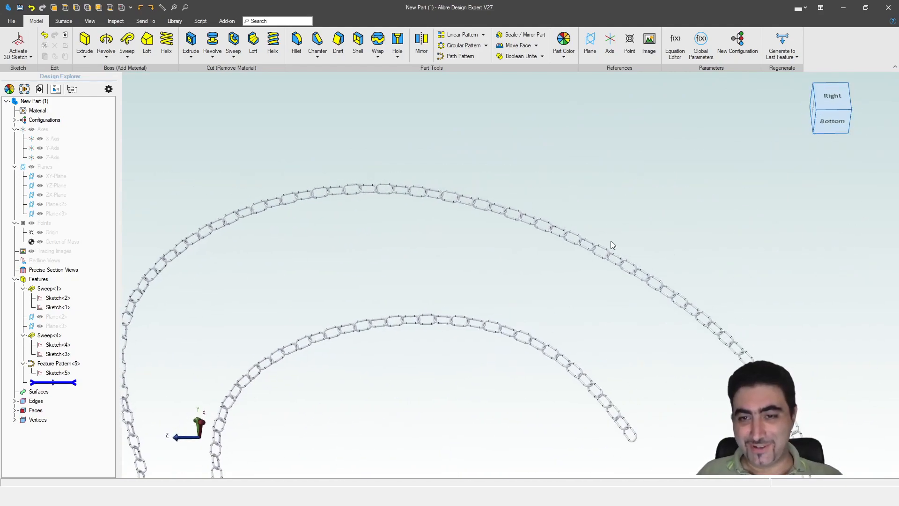
{"action": "scroll", "coordinate": [606, 244], "scroll_direction": "down", "scroll_amount": 8}
{"action": "middle_click_drag", "start_coordinate": [721, 367], "coordinate": [712, 352]}
{"action": "scroll", "coordinate": [722, 353], "scroll_direction": "up", "scroll_amount": 8}
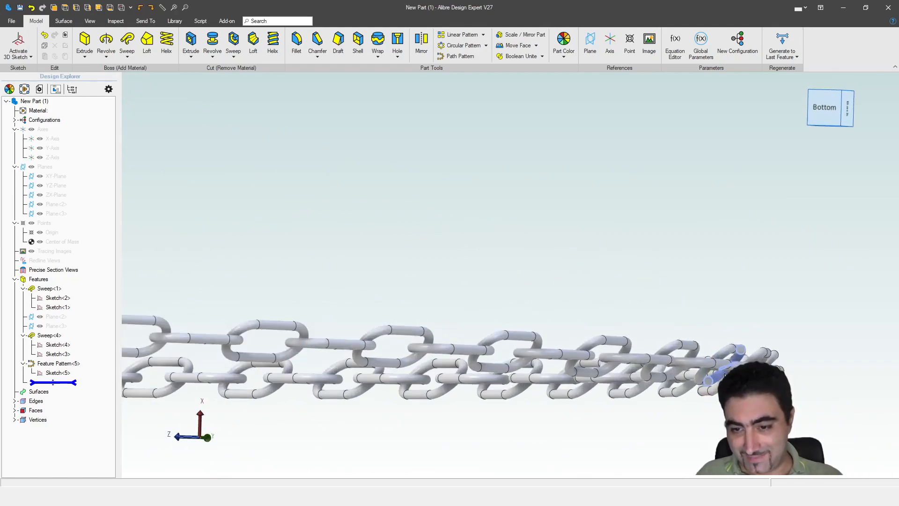
{"action": "scroll", "coordinate": [743, 355], "scroll_direction": "down", "scroll_amount": 10}
{"action": "scroll", "coordinate": [381, 347], "scroll_direction": "up", "scroll_amount": 3}
{"action": "scroll", "coordinate": [380, 347], "scroll_direction": "up", "scroll_amount": 5}
{"action": "middle_click_drag", "start_coordinate": [418, 349], "coordinate": [504, 347]}
{"action": "scroll", "coordinate": [505, 344], "scroll_direction": "down", "scroll_amount": 10}
{"action": "middle_click_drag", "start_coordinate": [434, 295], "coordinate": [455, 310]}
{"action": "scroll", "coordinate": [485, 124], "scroll_direction": "up", "scroll_amount": 6}
{"action": "scroll", "coordinate": [585, 305], "scroll_direction": "down", "scroll_amount": 6}
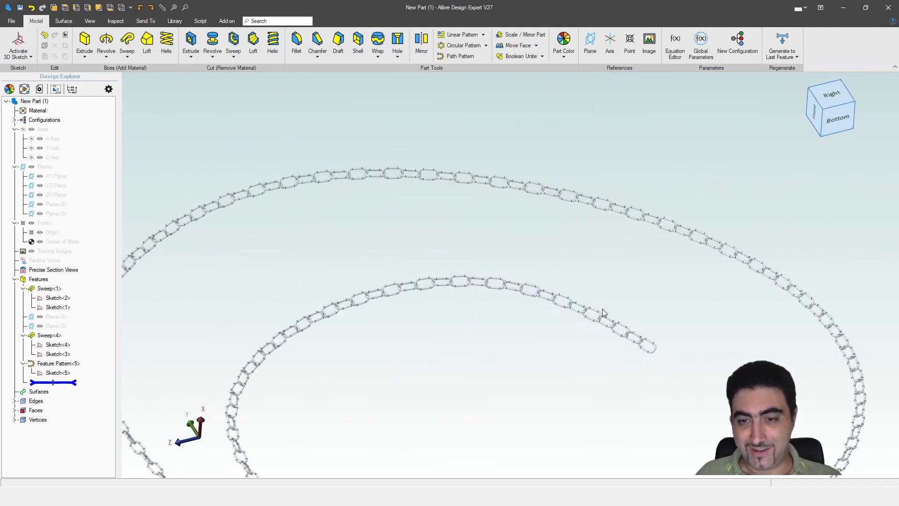
{"action": "scroll", "coordinate": [585, 305], "scroll_direction": "up", "scroll_amount": 4}
{"action": "scroll", "coordinate": [492, 307], "scroll_direction": "down", "scroll_amount": 2}
{"action": "scroll", "coordinate": [494, 317], "scroll_direction": "up", "scroll_amount": 2}
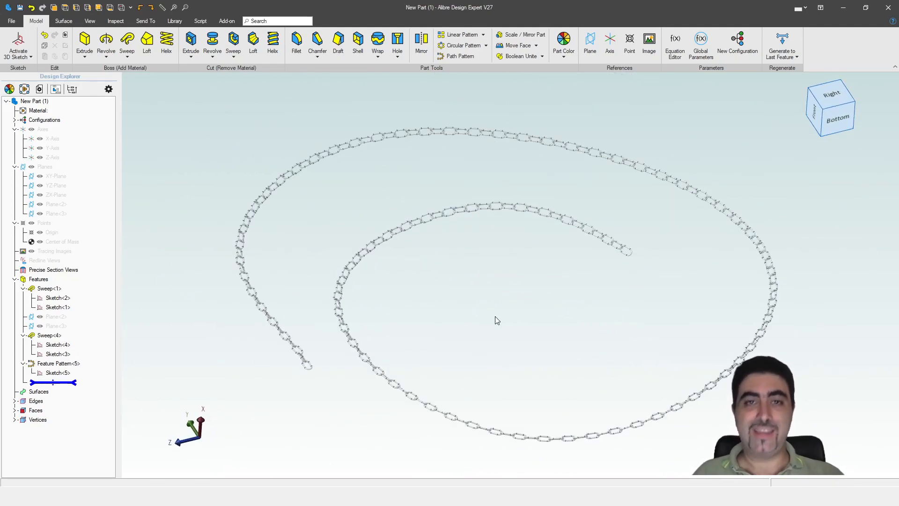